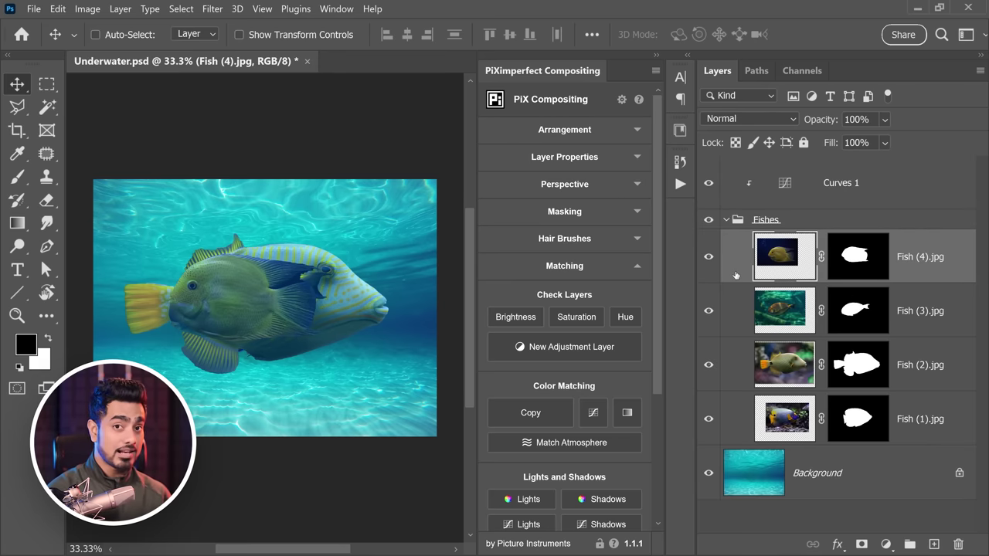
Select the layers Fish (1) to Fish (4), try Align Vertical on them, and arrange them in a row with Align Horizontal
left_click(935, 425, "shift")
left_click(951, 248)
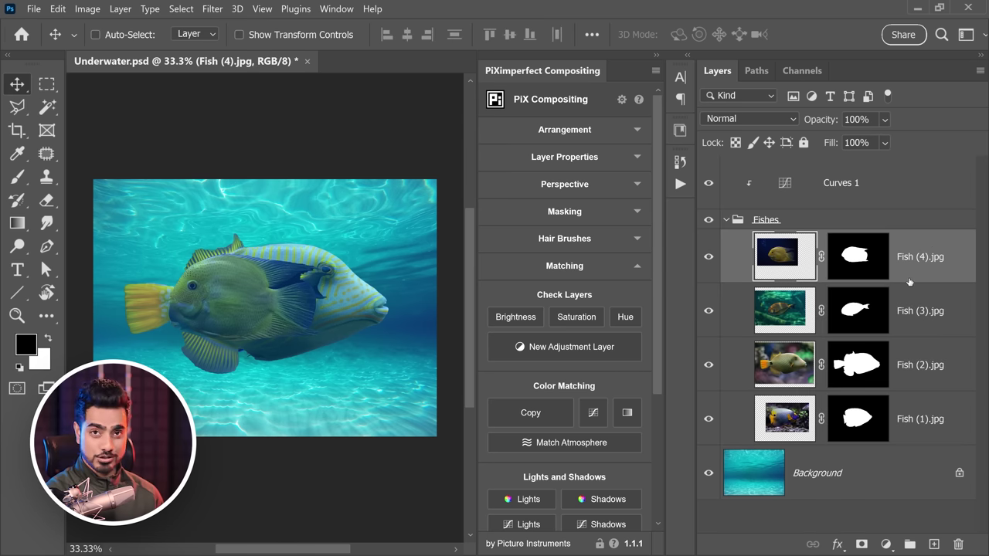
left_click(943, 425, "shift")
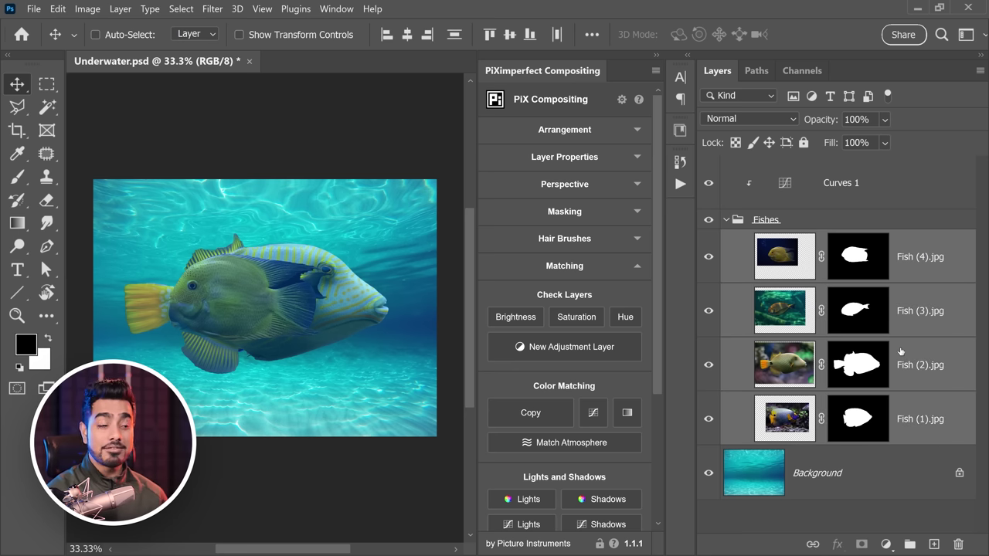
left_click(592, 137)
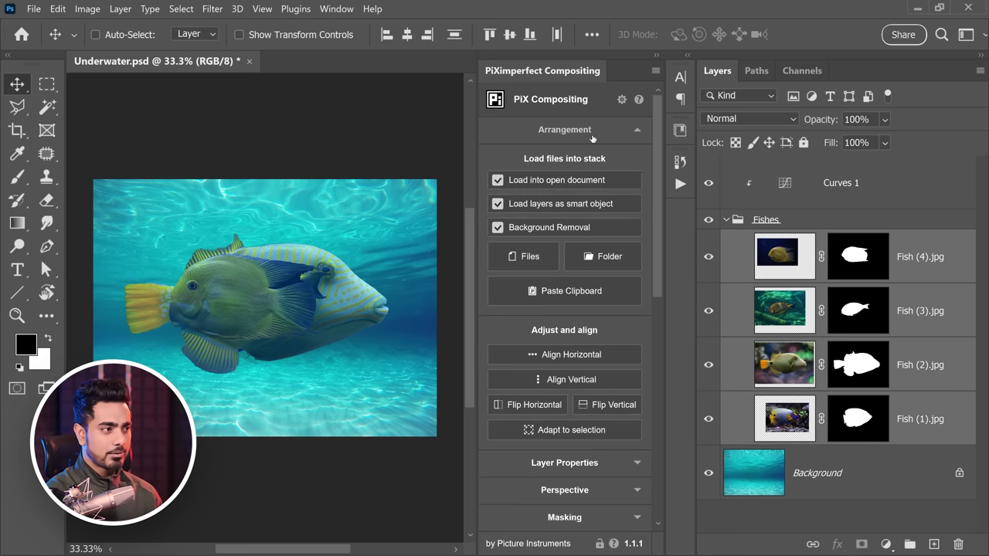
left_click(567, 357)
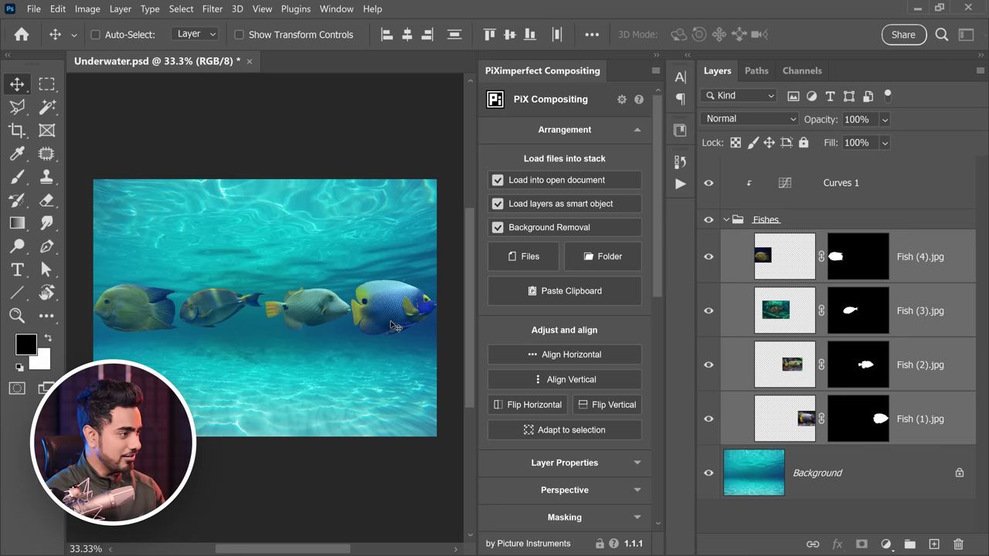
left_click(566, 384)
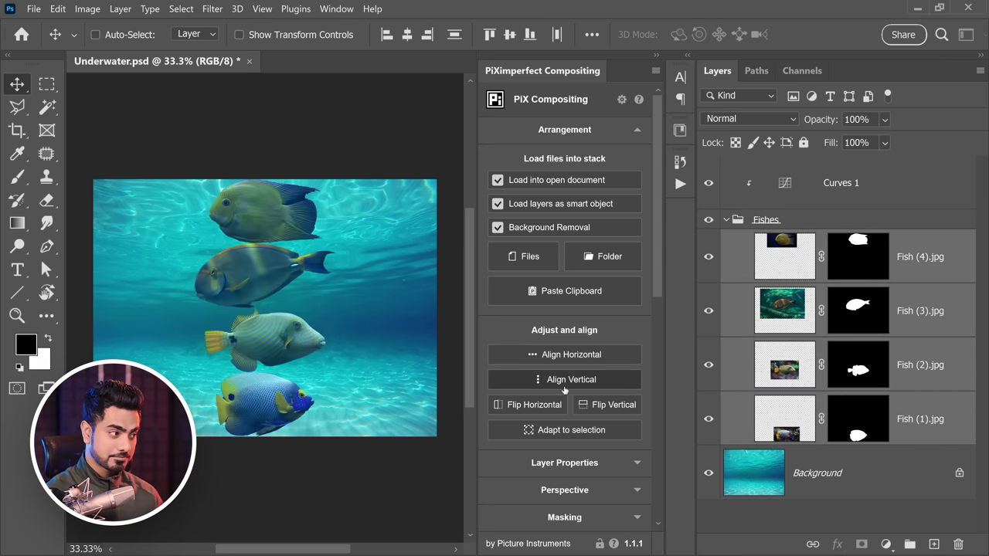
left_click(573, 356)
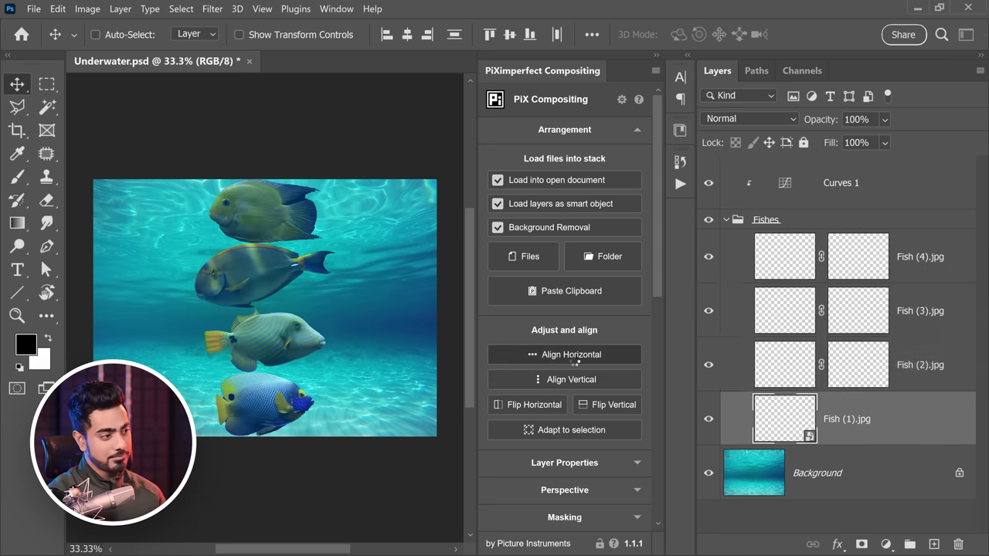
Move the Fish (4) layer up and to the right, out of the row of fishes
mouse_move(143, 317)
left_mouse_down()
mouse_move(185, 255)
mouse_move(185, 271)
mouse_move(143, 317)
left_mouse_up()
left_click(921, 268)
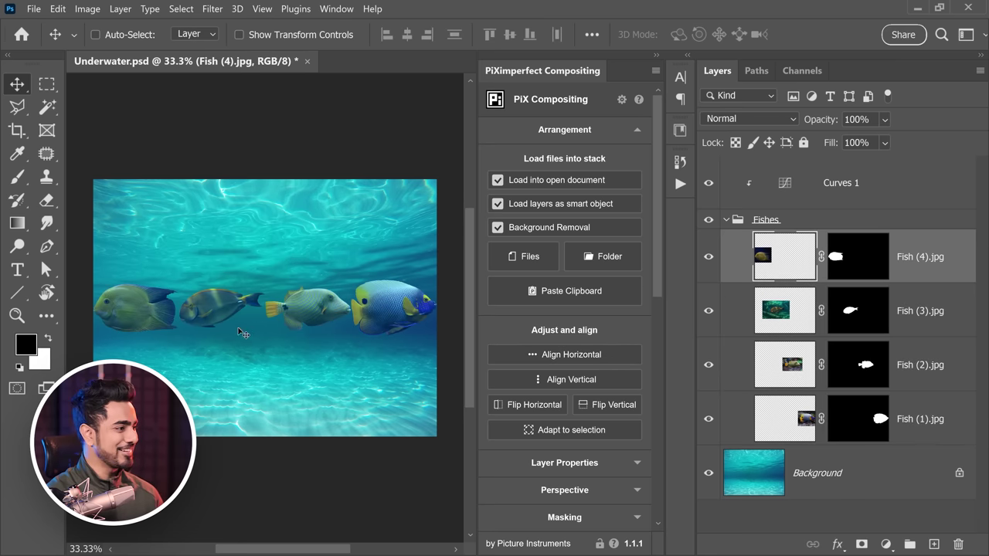
left_click_drag(247, 336, 280, 296)
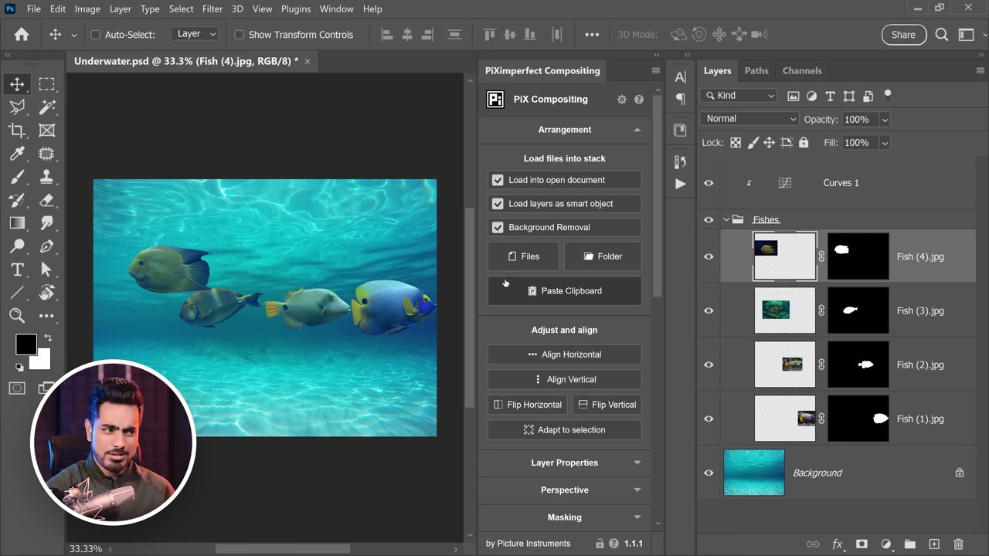
Select all four fish layers and realign them in an even row with Align Horizontal
left_click(804, 419)
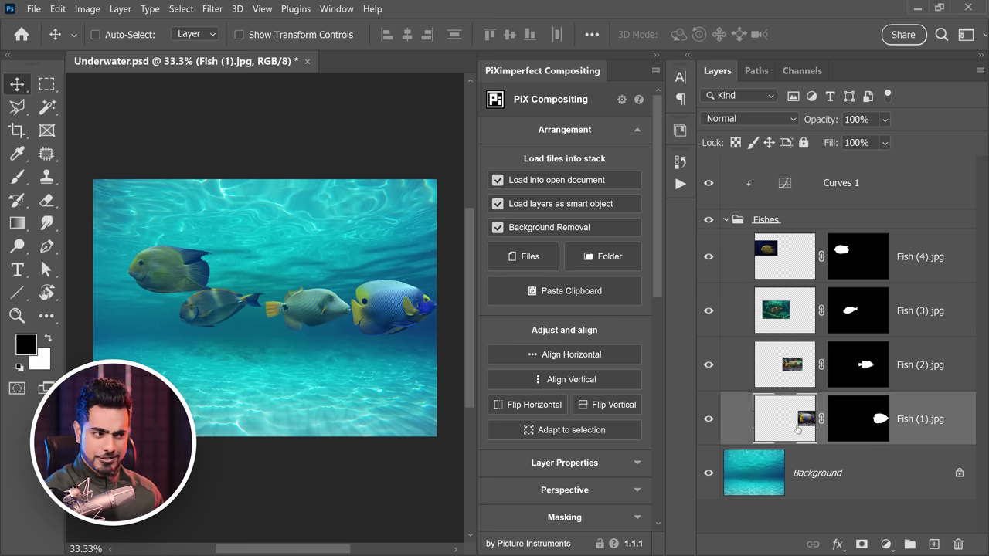
left_click(921, 374)
left_click(932, 329)
left_click(929, 270)
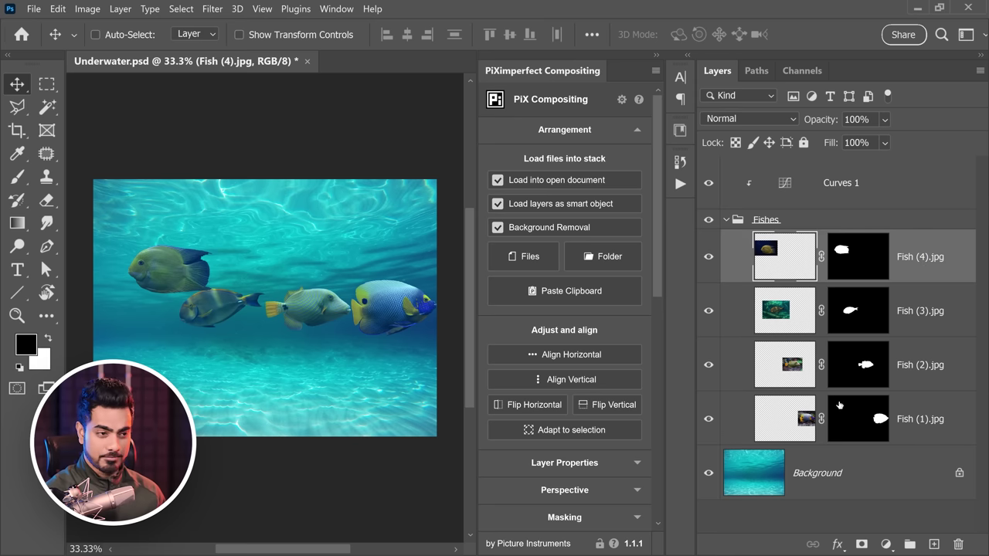
left_click(934, 410)
left_click(923, 247, "shift")
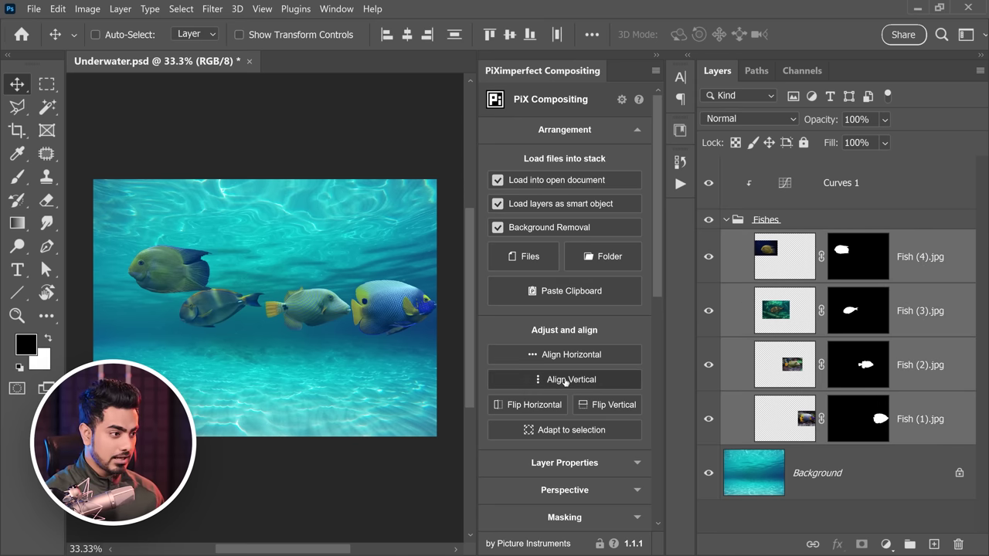
left_click(579, 360)
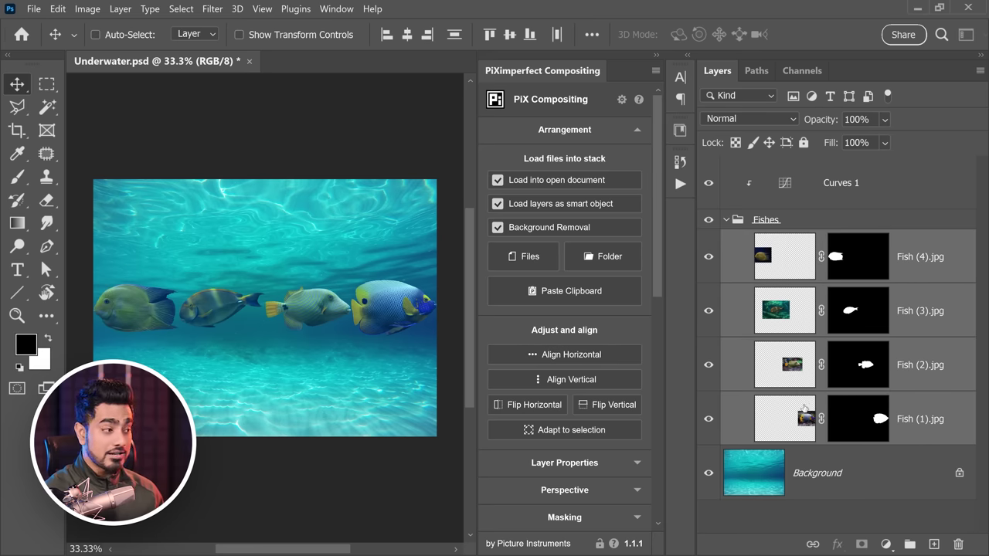
Move the Fish (2) layer one position up in the Fishes group, above Fish (3)
left_click(811, 433)
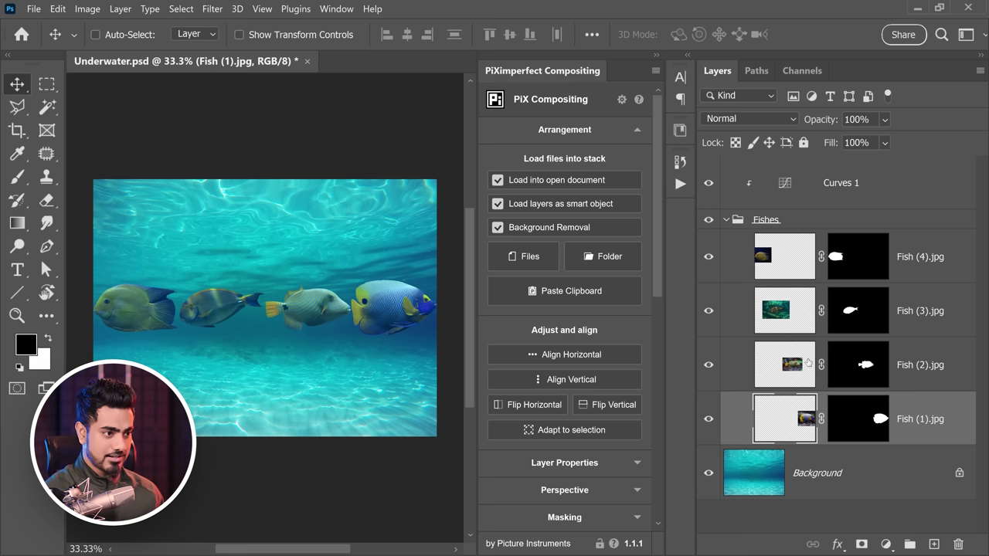
left_click(807, 363)
left_click(786, 308)
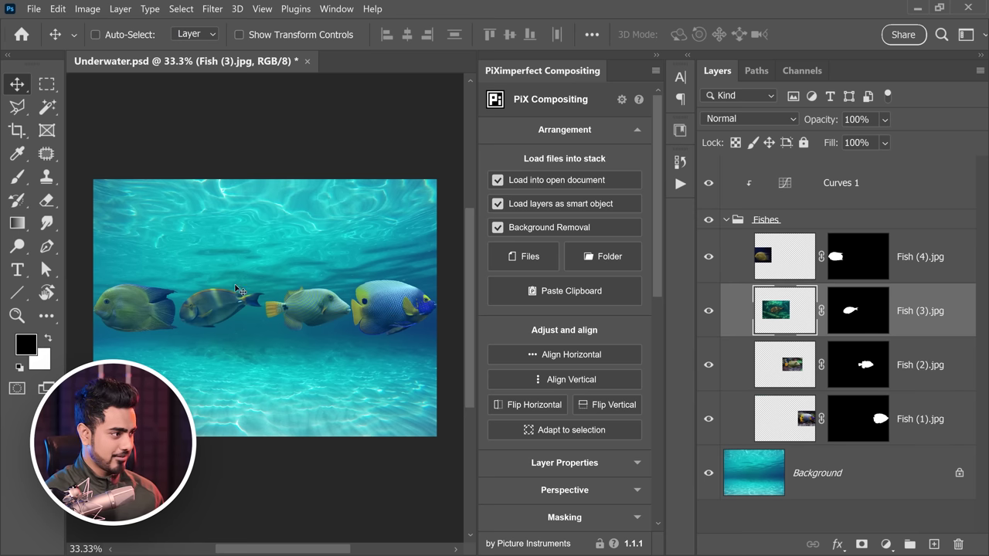
left_click(405, 278, "ctrl")
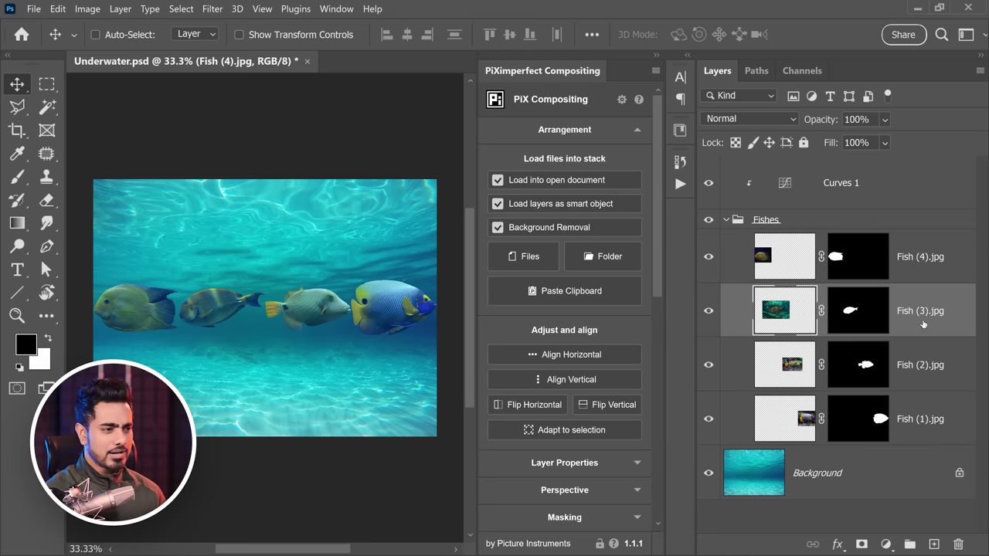
left_click(911, 323)
left_click(930, 369)
key("ctrl+bracketright")
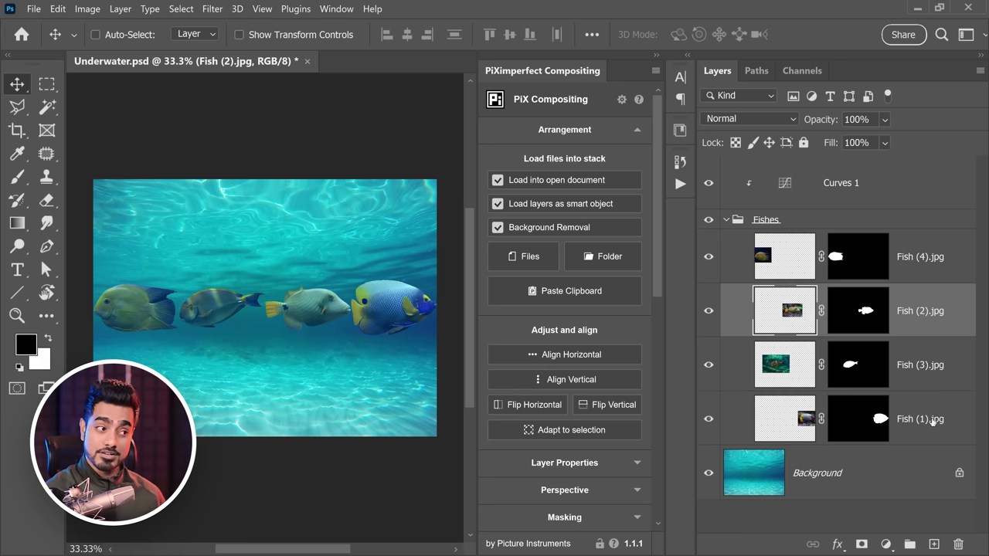
Select the four reordered fish layers and apply Align Horizontal to lay them out in the new stacking order
left_click(933, 422)
left_click(915, 261, "shift")
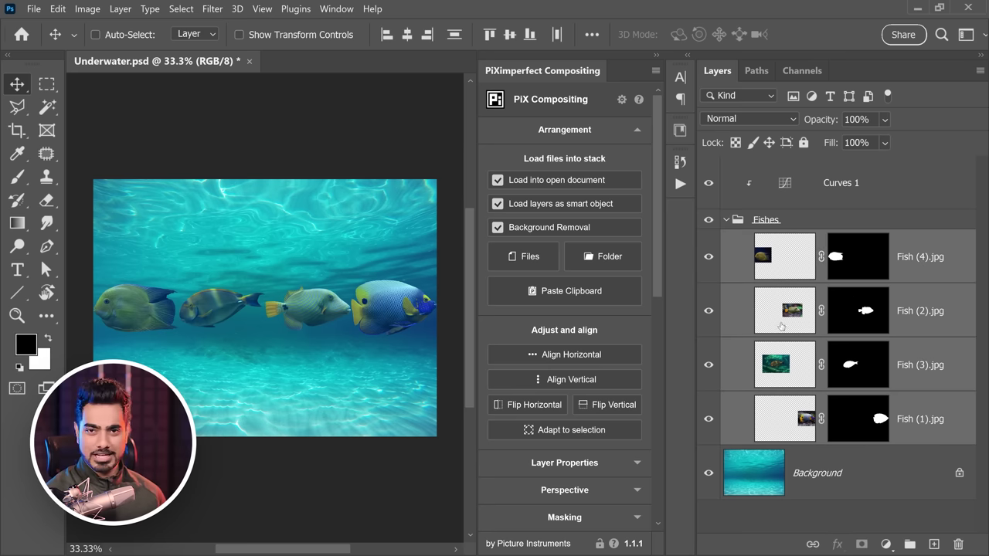
left_click(574, 356)
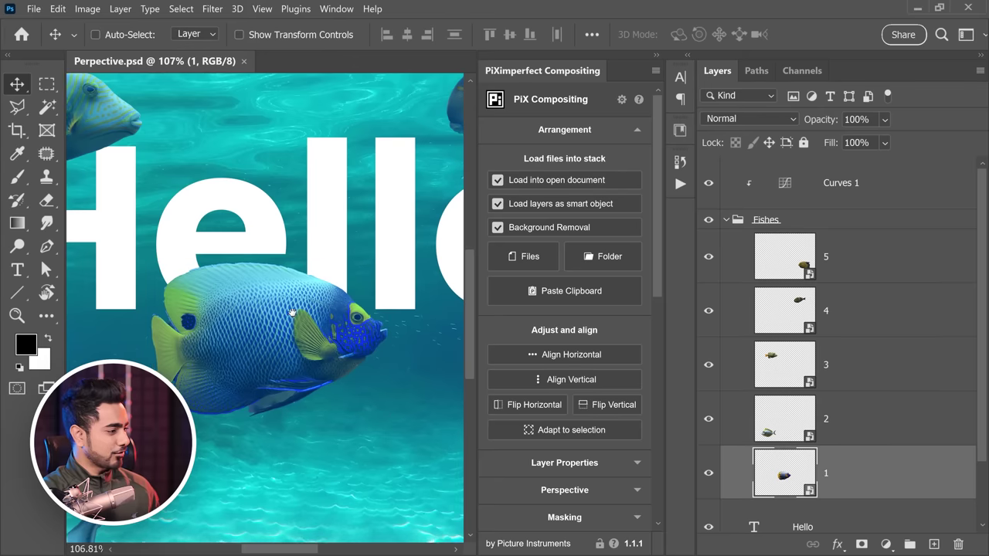
Try four increments of the rightward perspective transform on fish layer 1 in Perpective.psd, and reset the transform
scroll(656, 334, "down", 3)
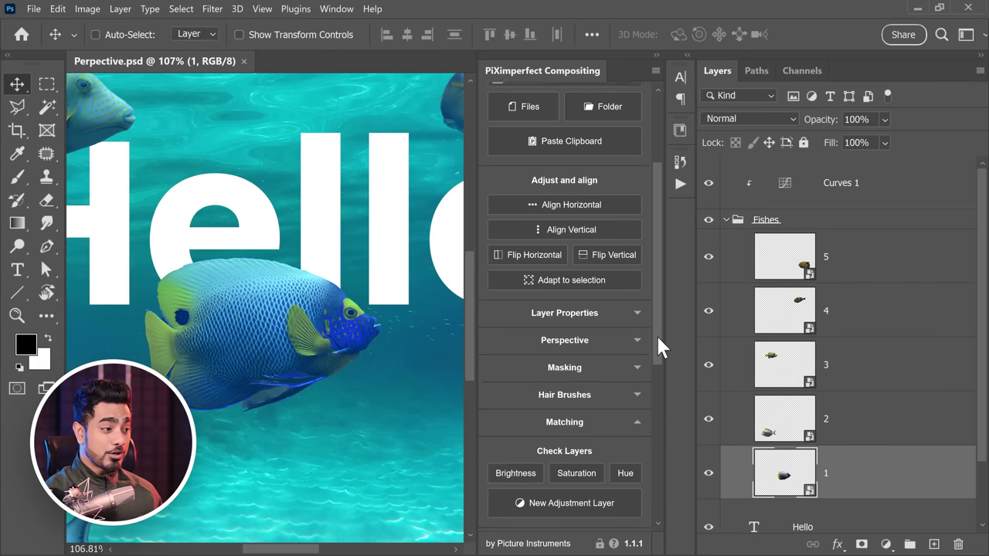
left_click(606, 337)
scroll(656, 332, "down", 3)
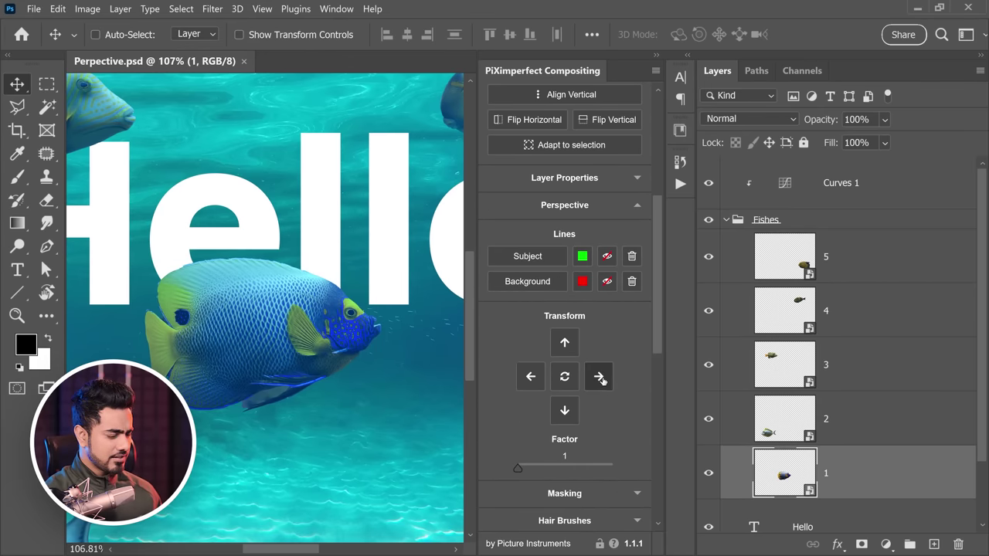
left_click(603, 377)
left_click(605, 378)
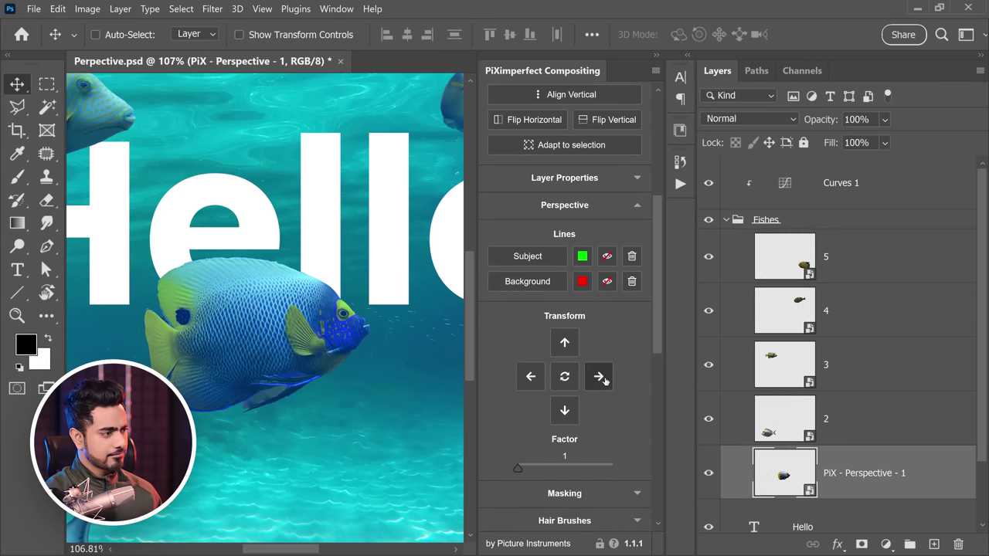
left_click(606, 380)
left_click(607, 380)
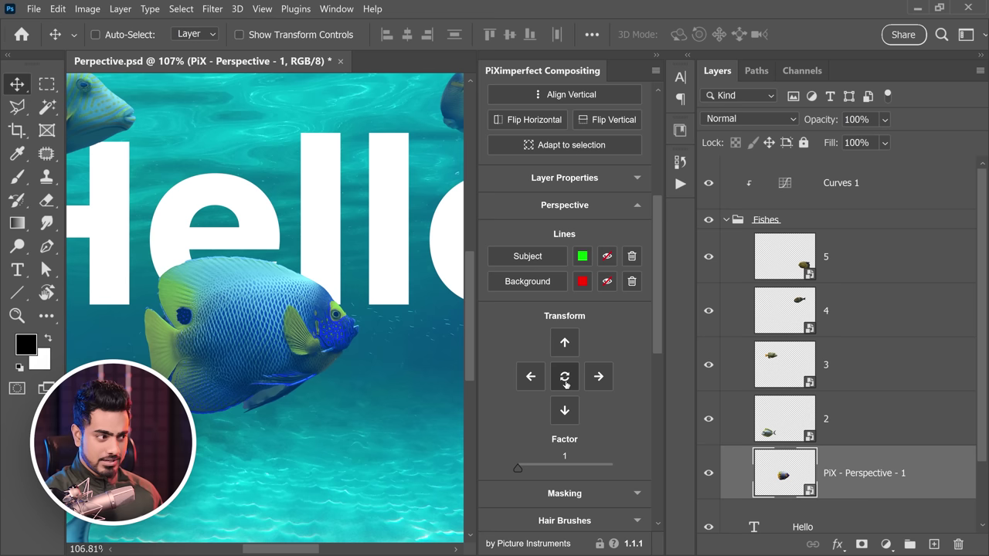
left_click(565, 379)
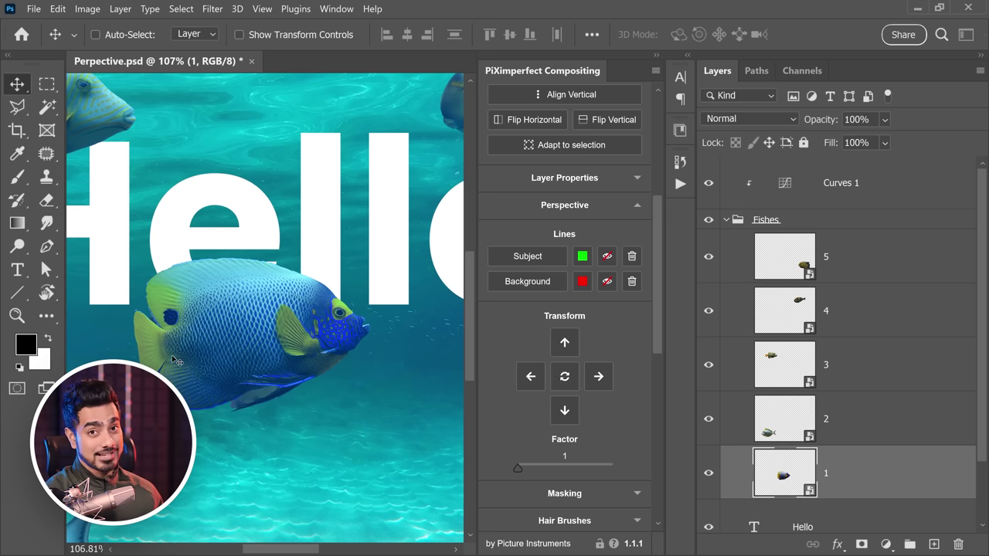
Try three increments of the upward perspective transform on fish layer 1, and reset the transform
left_click(568, 349)
left_click(569, 350)
left_click(573, 354)
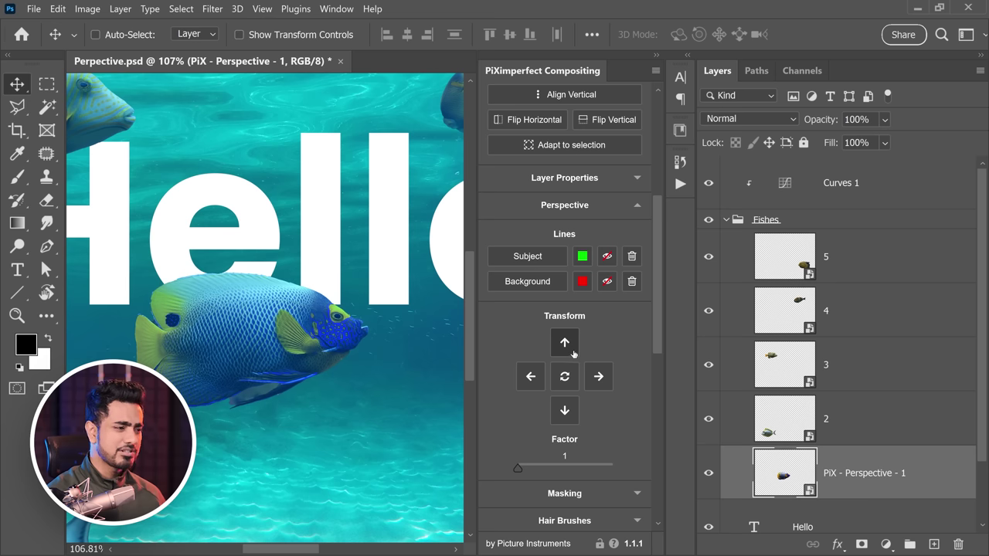
left_click(565, 379)
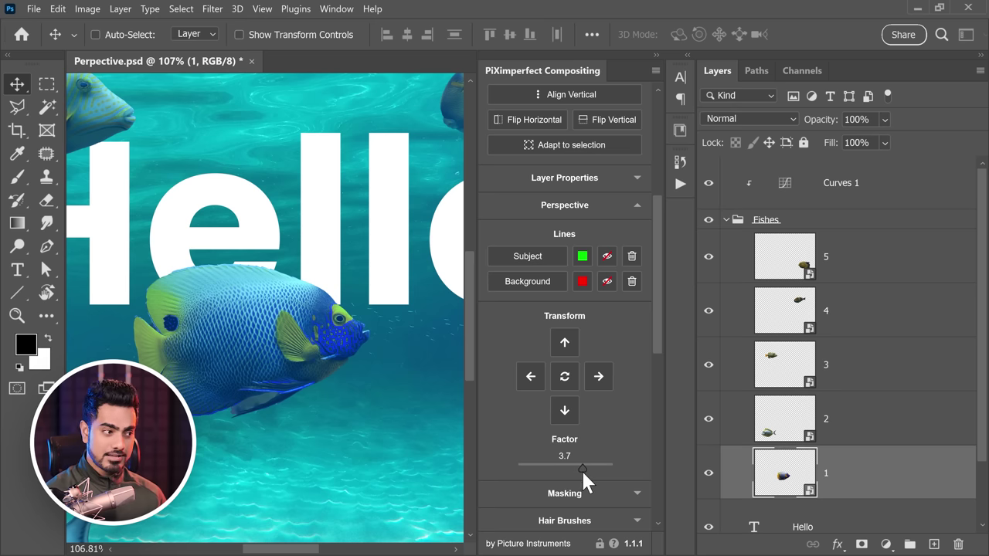
Try the rightward and leftward perspective transforms on fish layer 1 with a factor of 3.8, and reset the transform
left_click(599, 380)
left_click(599, 383)
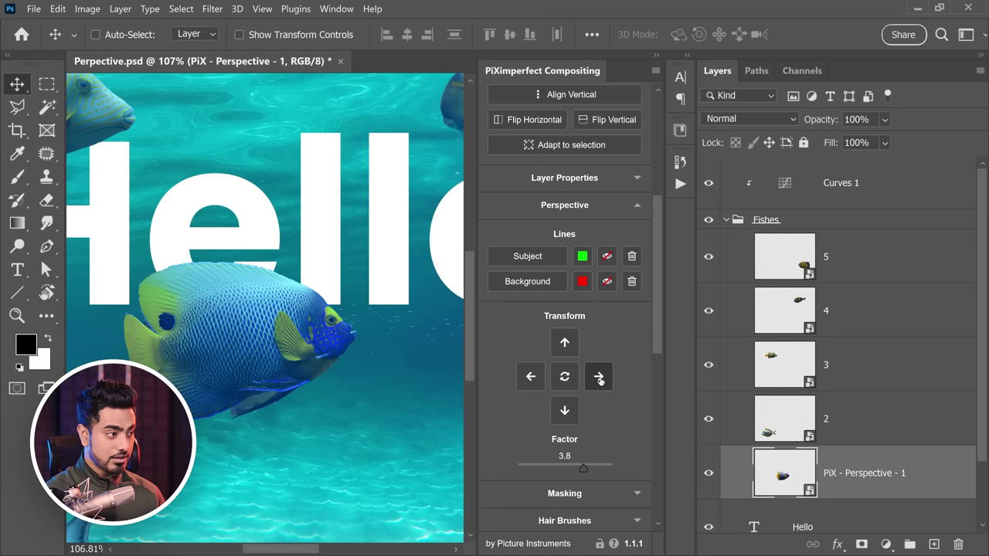
left_click(529, 380)
left_click(565, 379)
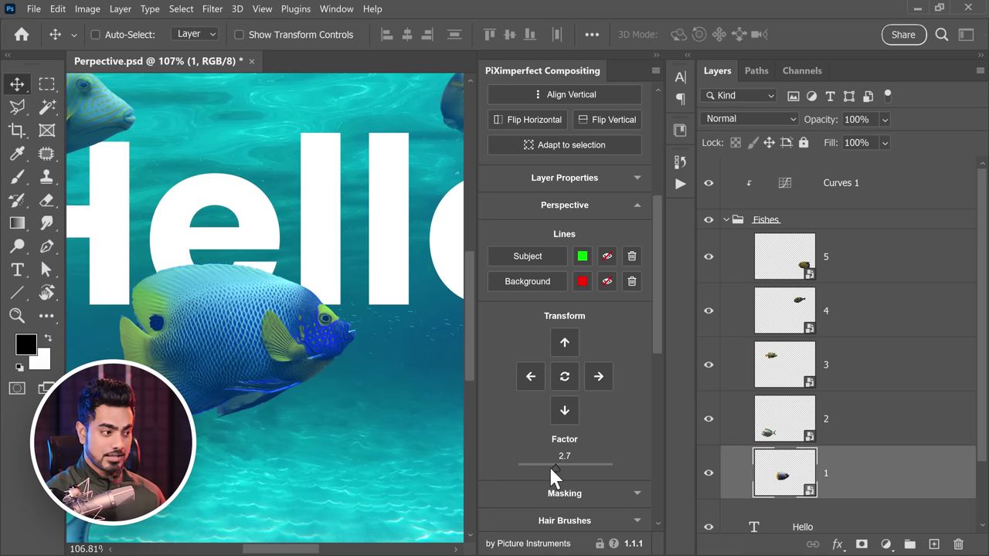
Try the rightward perspective transform on fish layer 1 with the factor returned to 1.0, and reset the transform
left_click(601, 382)
left_click(602, 382)
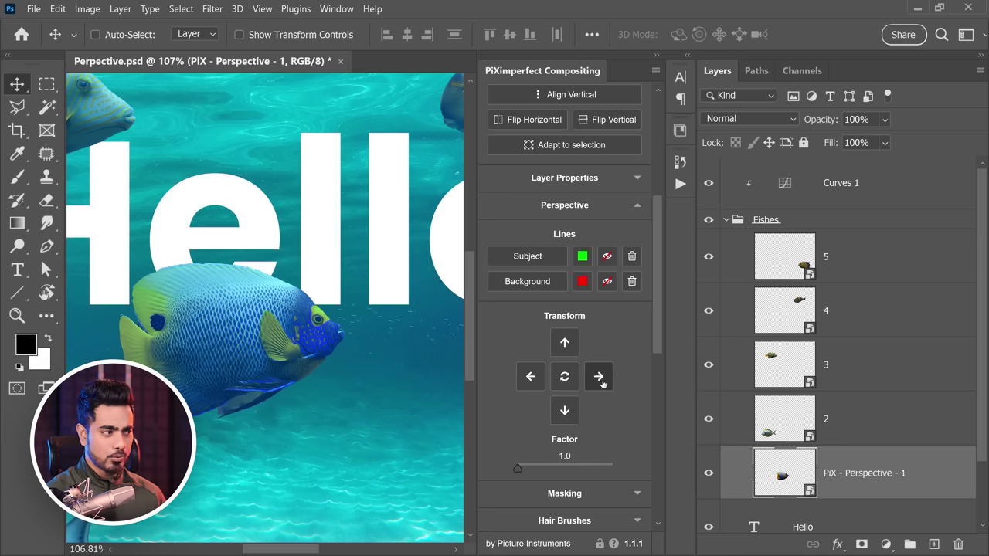
left_click(565, 378)
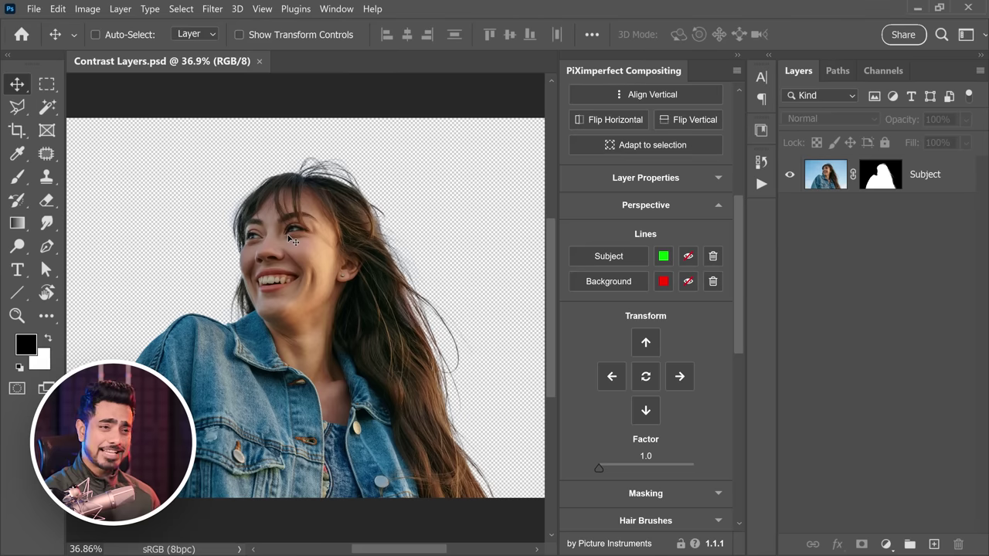
Compare the Subject layer in Contrast Layers.psd with its mask disabled and enabled
left_click(880, 182, "shift")
left_click(880, 182, "shift")
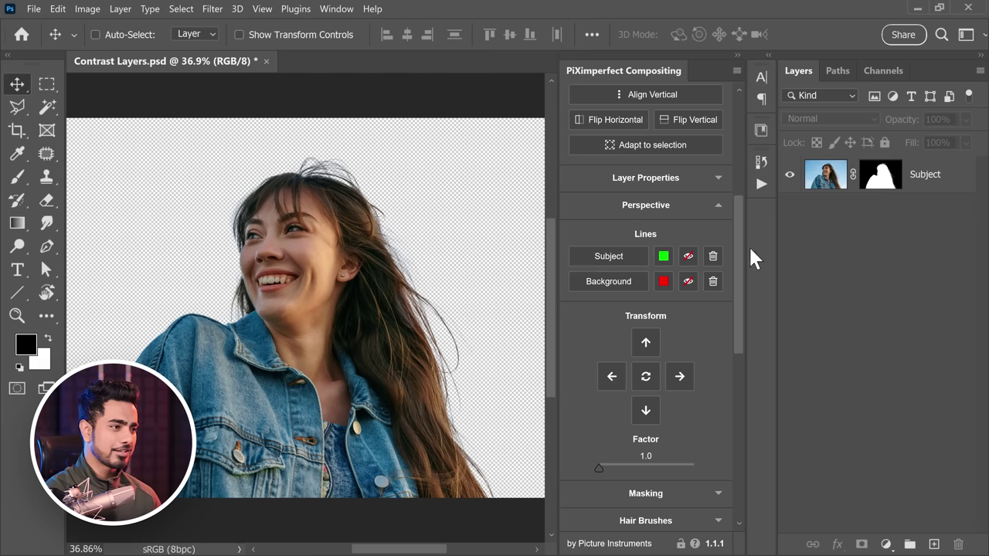
Add a white contrast layer behind the Subject layer from the masking tools, and change it to gray
scroll(739, 248, "down", 5)
left_click(682, 276)
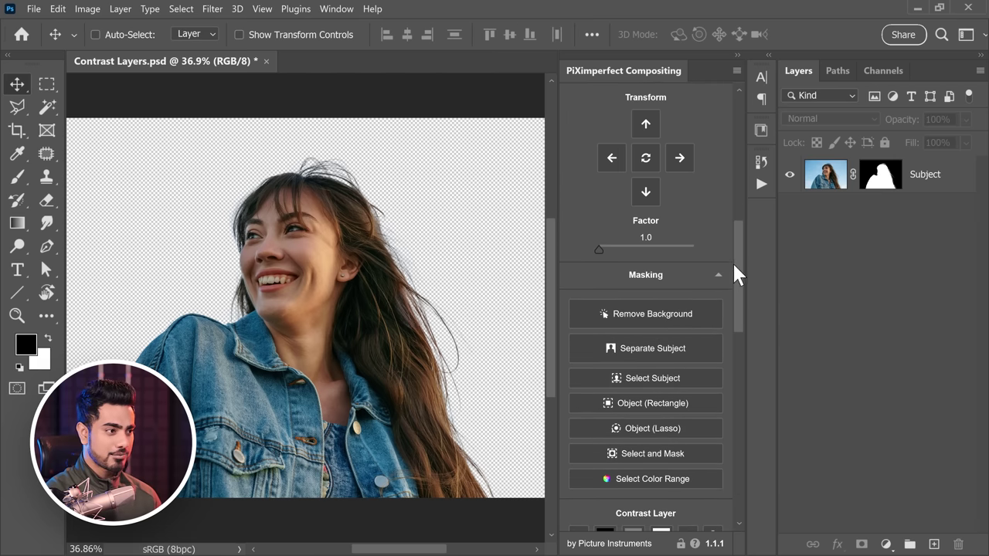
scroll(737, 275, "down", 2)
scroll(742, 309, "down", 3)
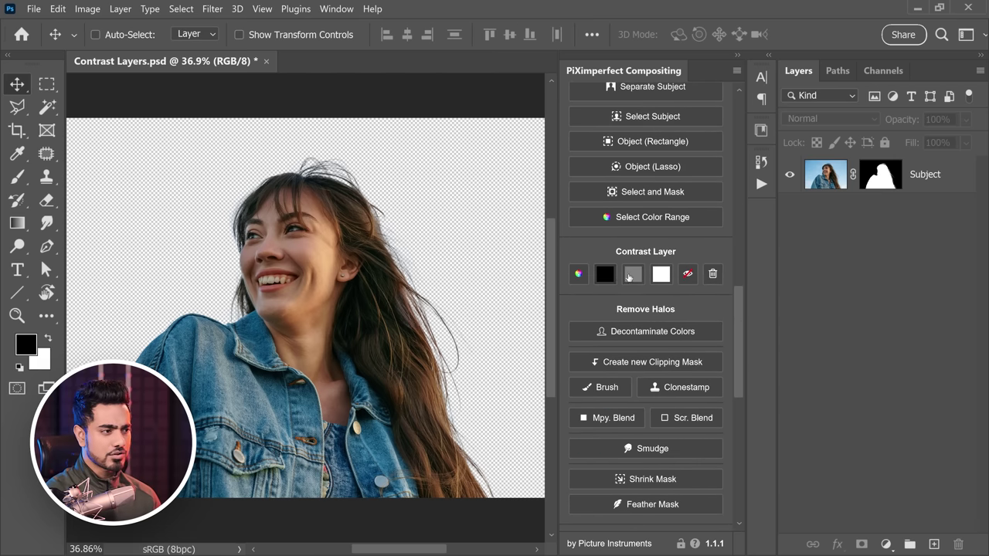
left_click(663, 277)
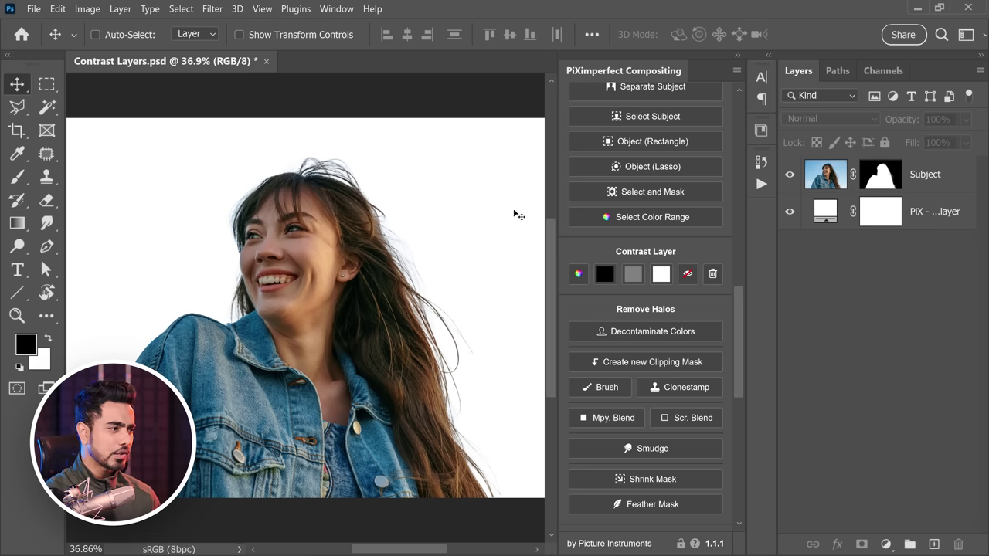
left_click(632, 275)
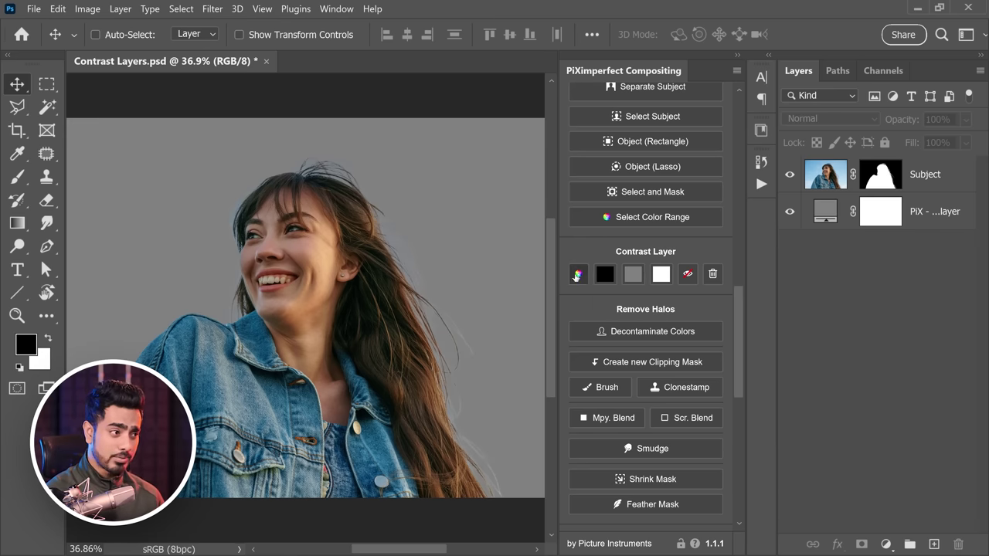
Try custom red, cyan, dark teal and dark purple colors on the contrast layer, and apply the brighter purple #694bcd
left_click(578, 273)
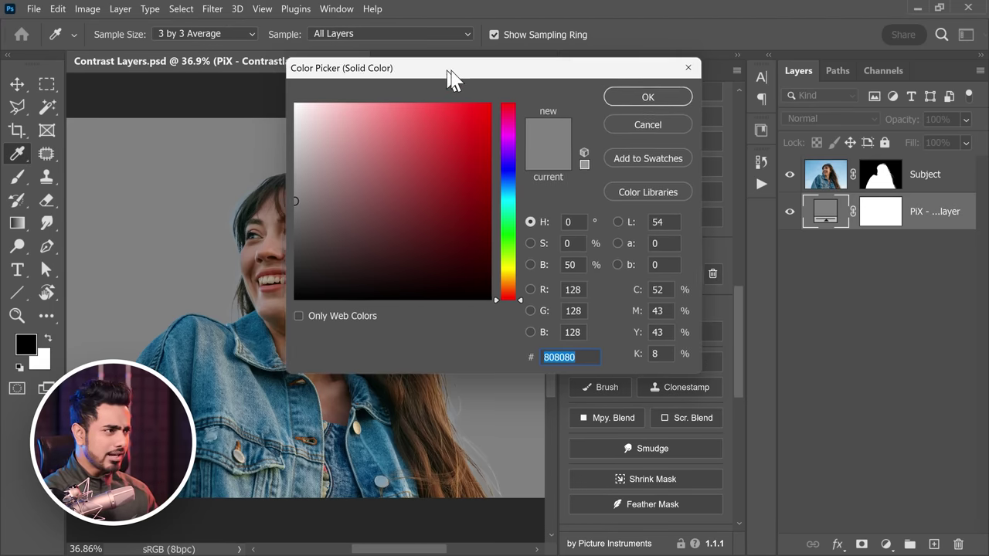
left_click_drag(445, 80, 716, 142)
left_click(696, 205)
mouse_move(594, 170)
left_mouse_down()
mouse_move(664, 265)
mouse_move(674, 178)
left_mouse_up()
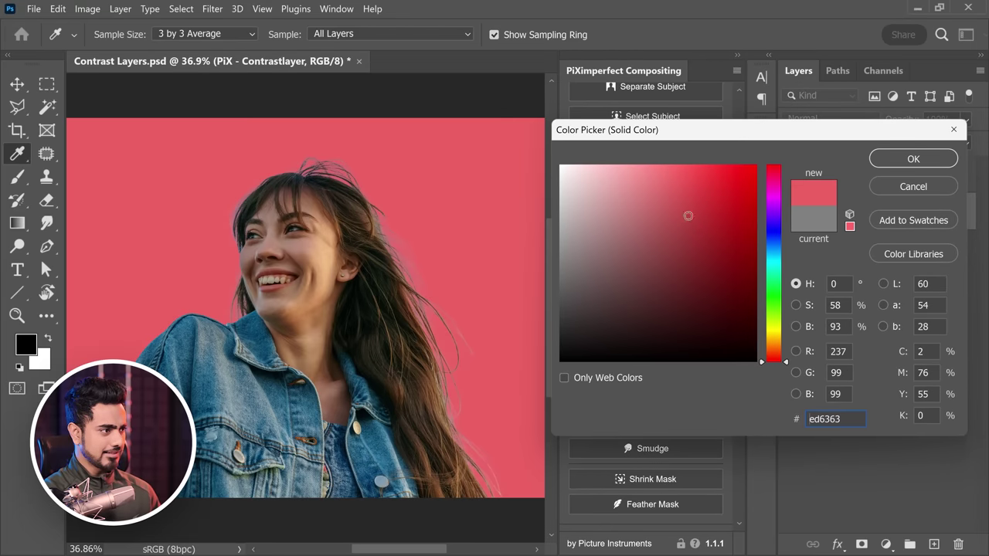
left_click_drag(775, 317, 778, 264)
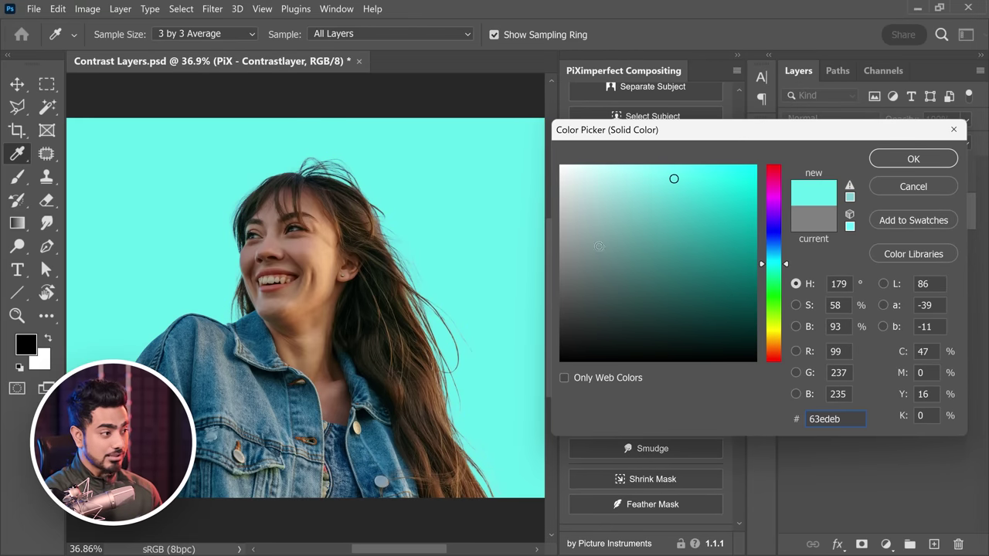
mouse_move(706, 204)
left_mouse_down()
mouse_move(726, 196)
mouse_move(634, 254)
mouse_move(726, 196)
mouse_move(701, 294)
left_mouse_up()
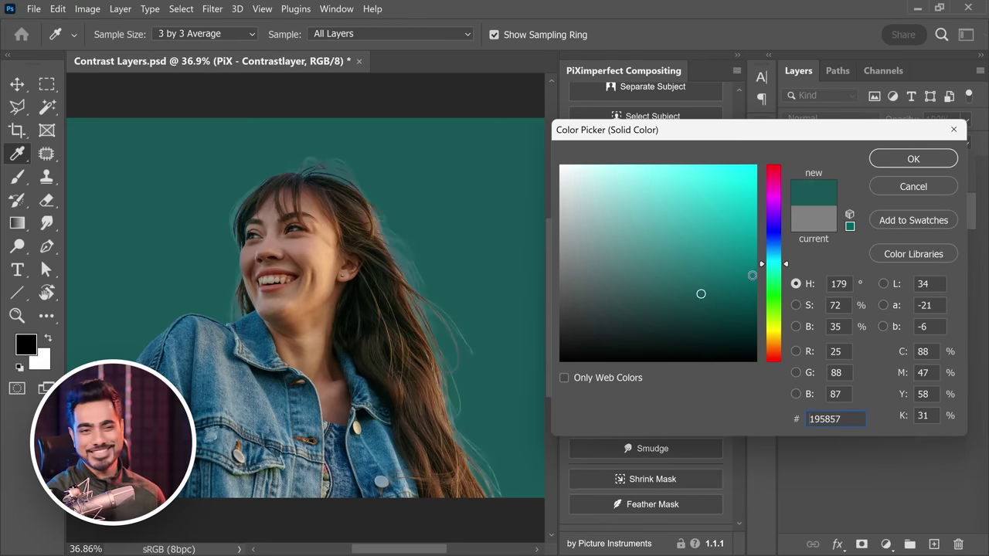
left_click_drag(775, 267, 775, 222)
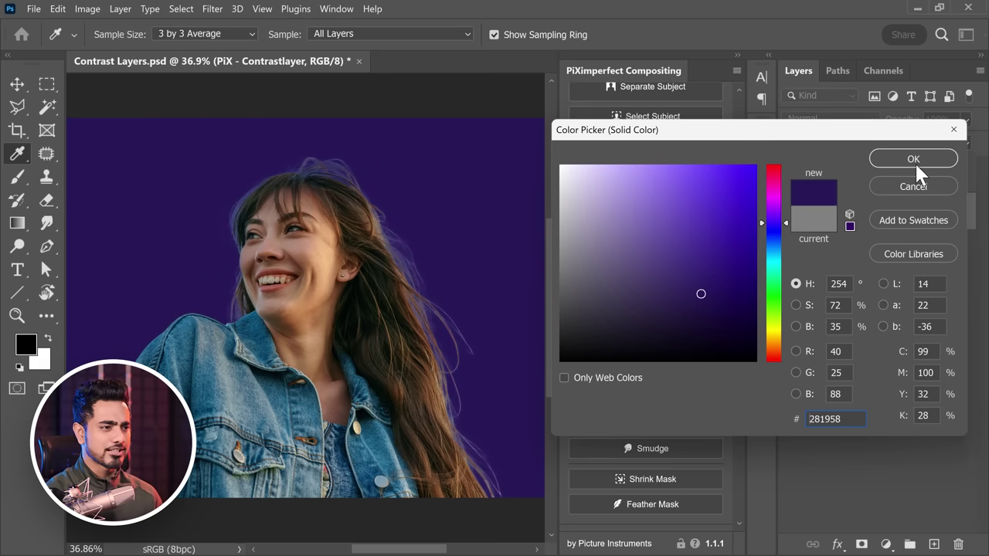
left_click(660, 203)
left_click(685, 203)
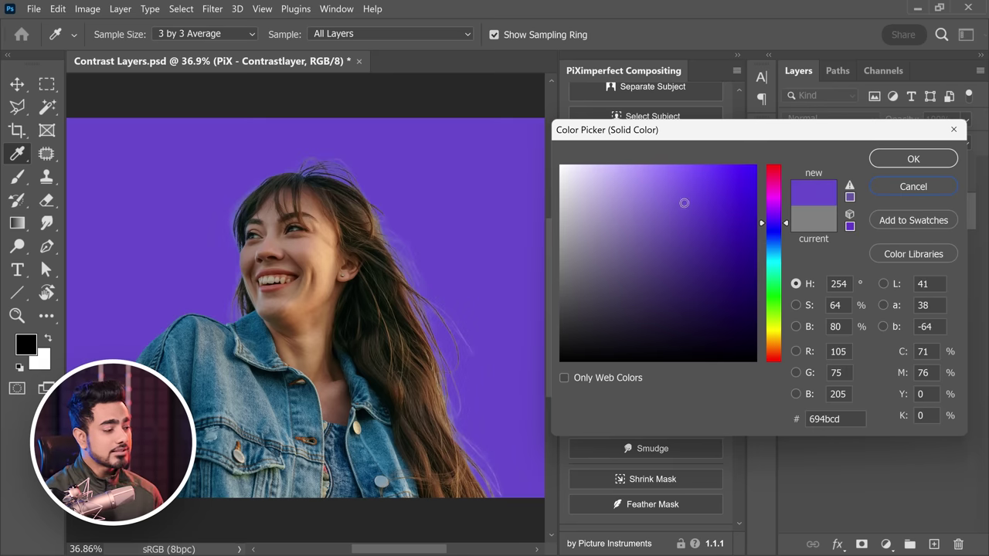
left_click(913, 158)
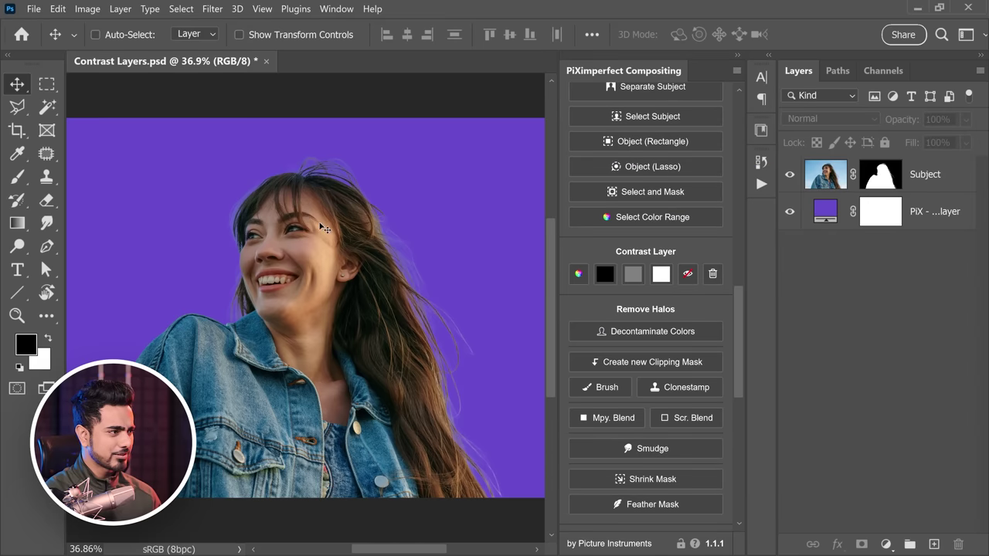
Switch the contrast layer to gray, compare it with black, and return it to gray
left_click(633, 274)
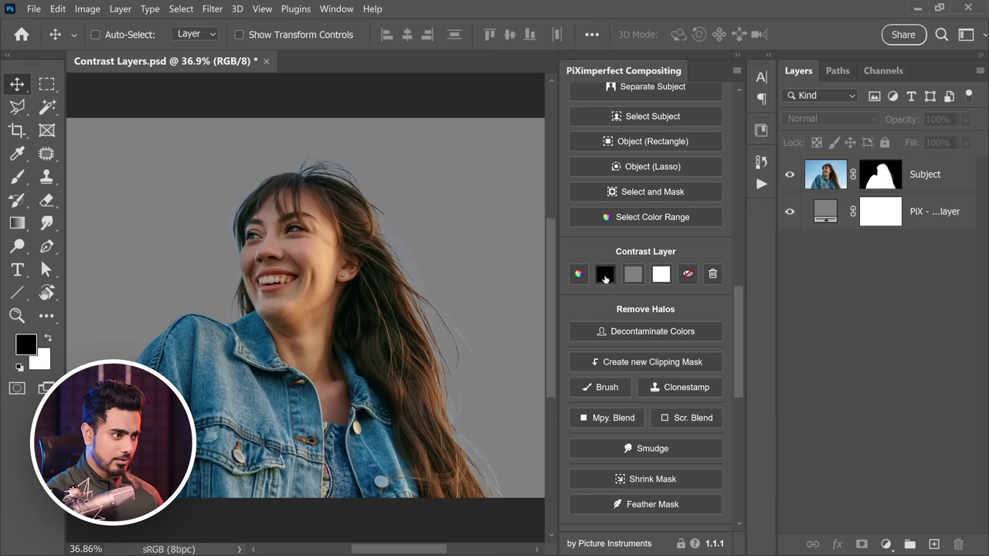
left_click(605, 276)
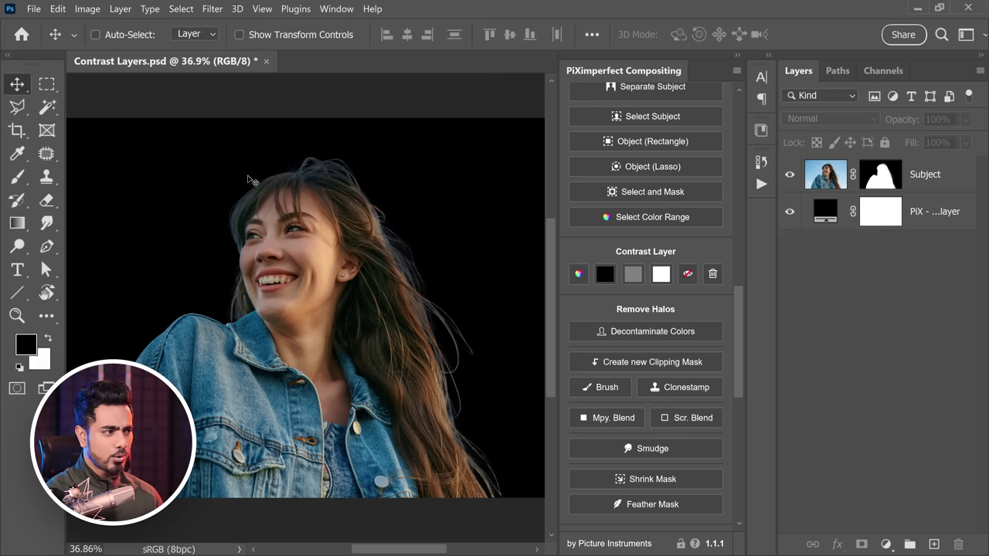
left_click(631, 276)
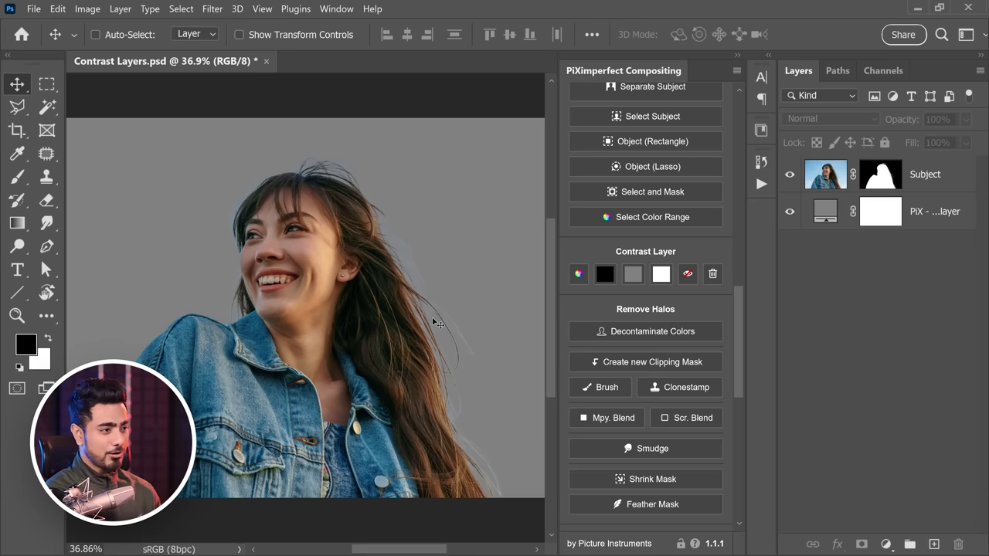
Show the compositing tools' help descriptions and examine those for Masking, Contrast Layer and Remove Halos
left_click_drag(739, 309, 737, 278)
left_click(721, 102)
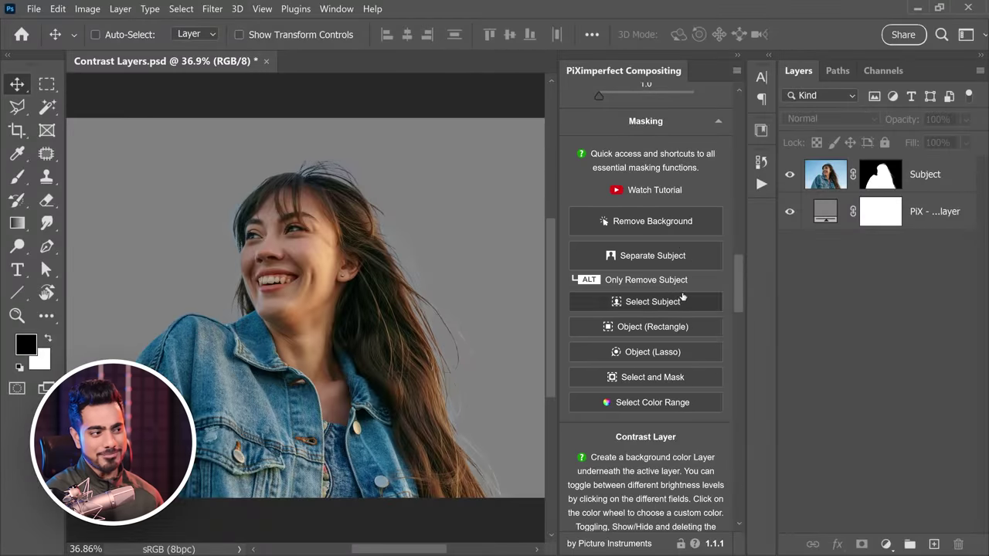
left_click_drag(736, 290, 738, 304)
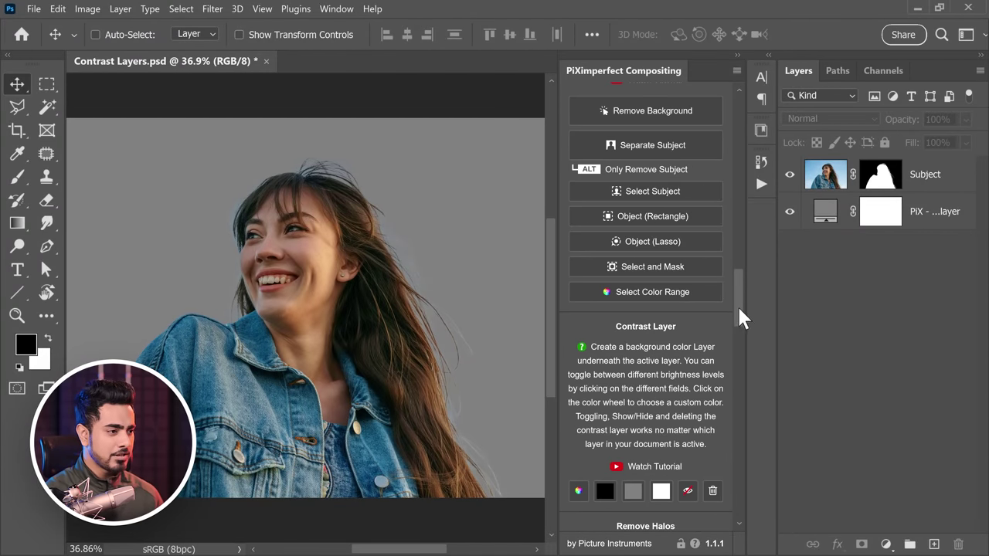
scroll(740, 317, "down", 5)
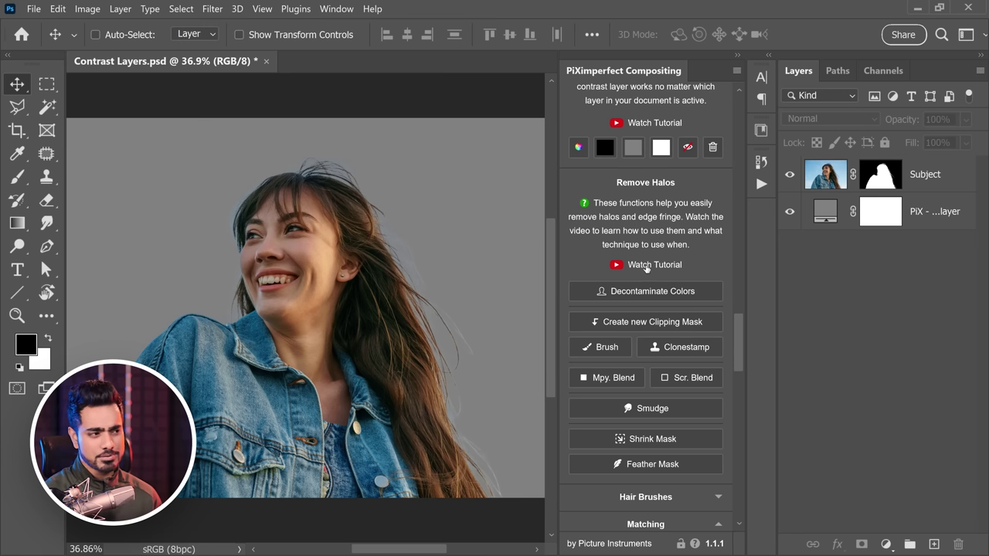
scroll(738, 344, "down", 1)
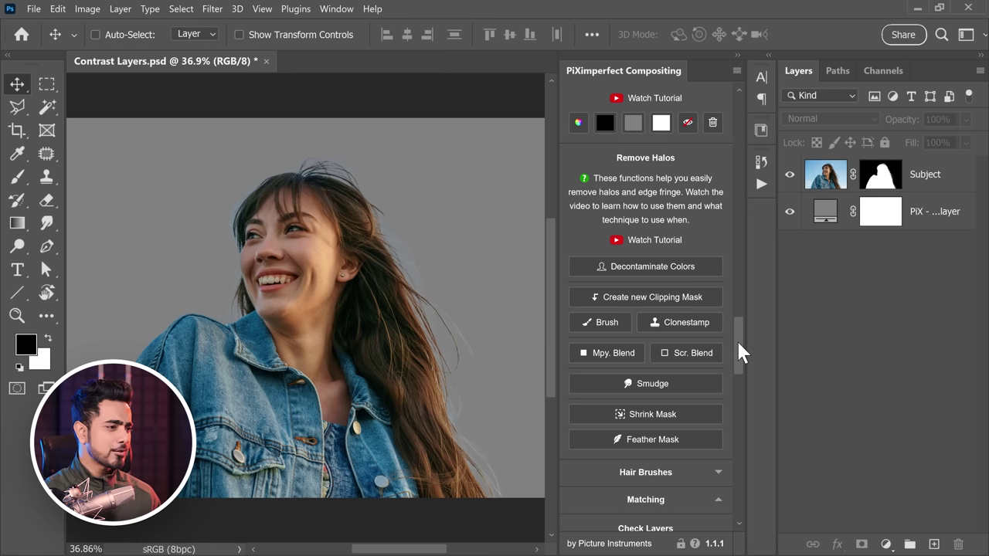
Run Decontaminate Colors on the Subject layer in Contrast Layers.psd
left_click(929, 190)
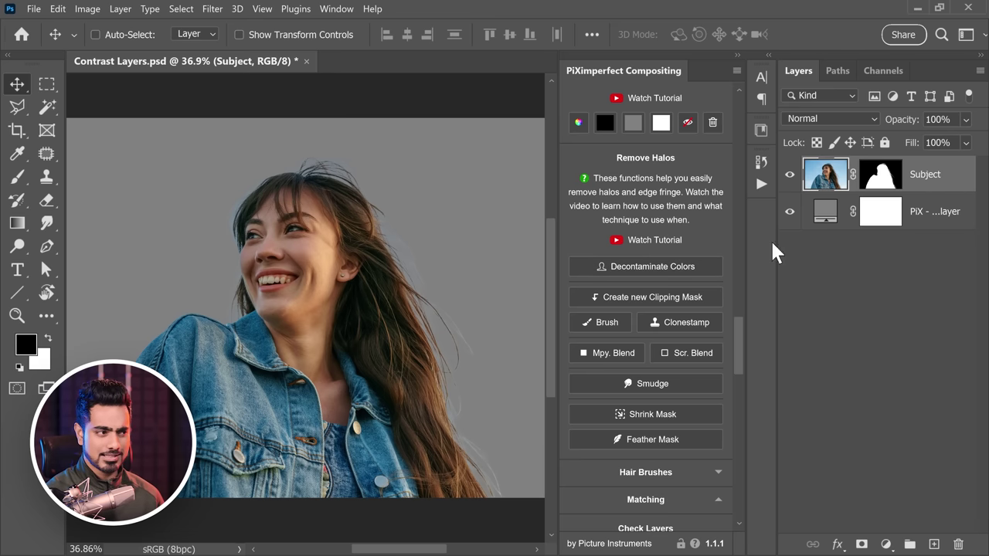
left_click(670, 265)
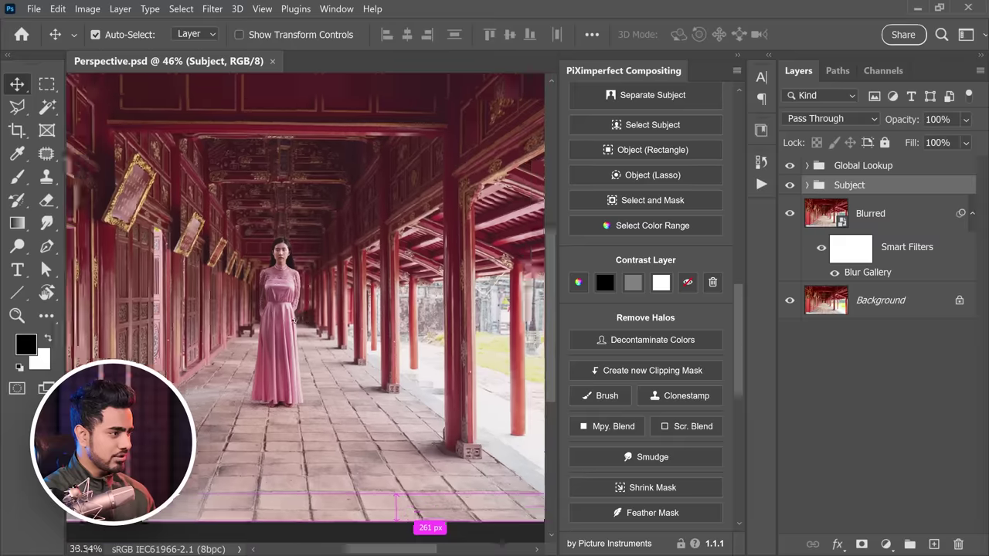
Disable the mask of the Subject layer inside the Subject group of Perspective.psd, and collapse the group
scroll(285, 284, "down", 2)
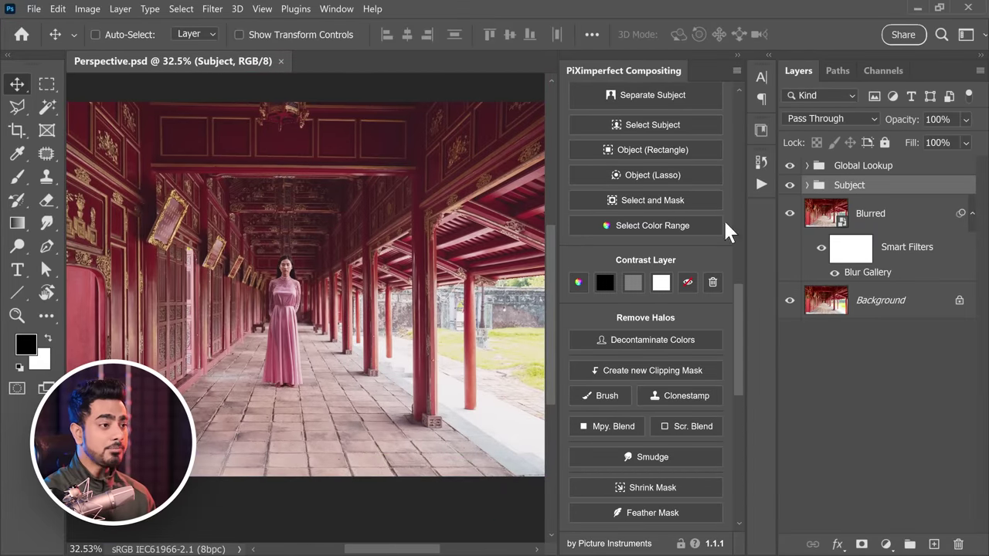
left_click(807, 186)
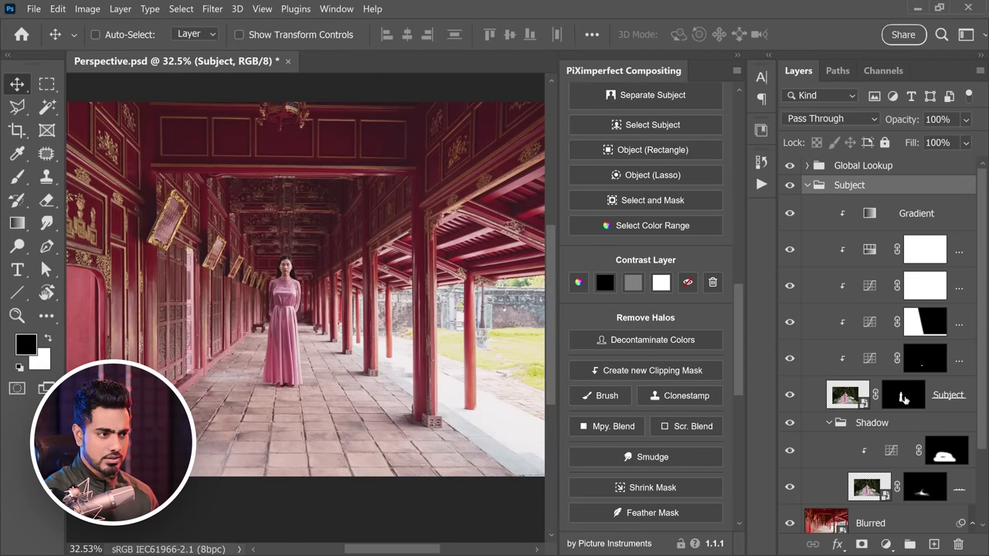
left_click(904, 397, "shift")
left_click(807, 186)
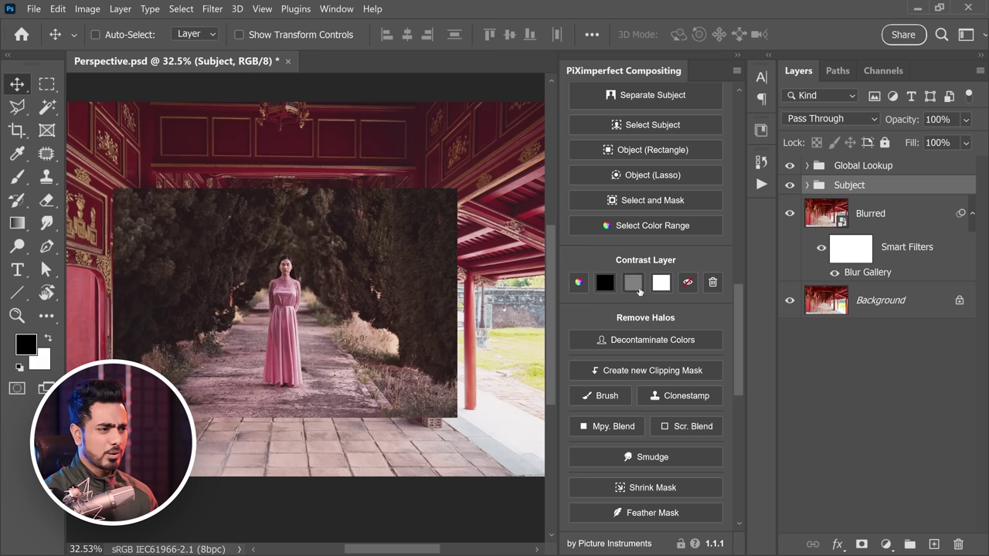
Try the red #c45050 as the color of the subject perspective lines
scroll(734, 219, "up", 10)
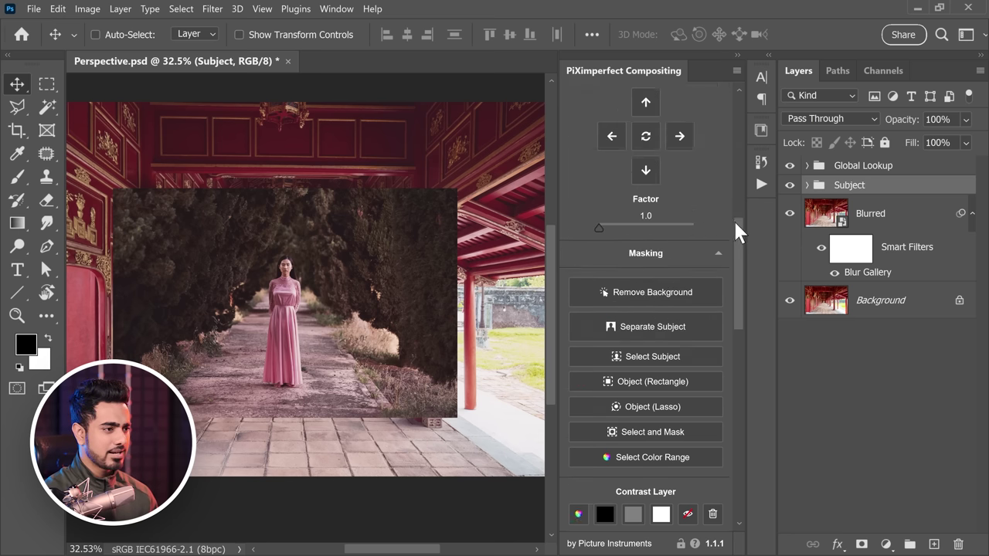
scroll(730, 95, "down", 5)
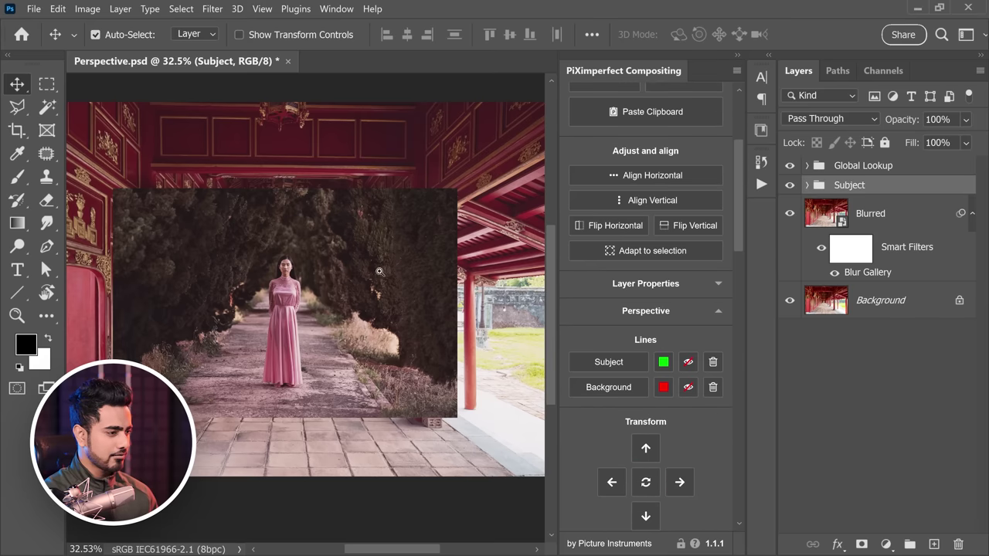
left_click(664, 363)
left_click(682, 228)
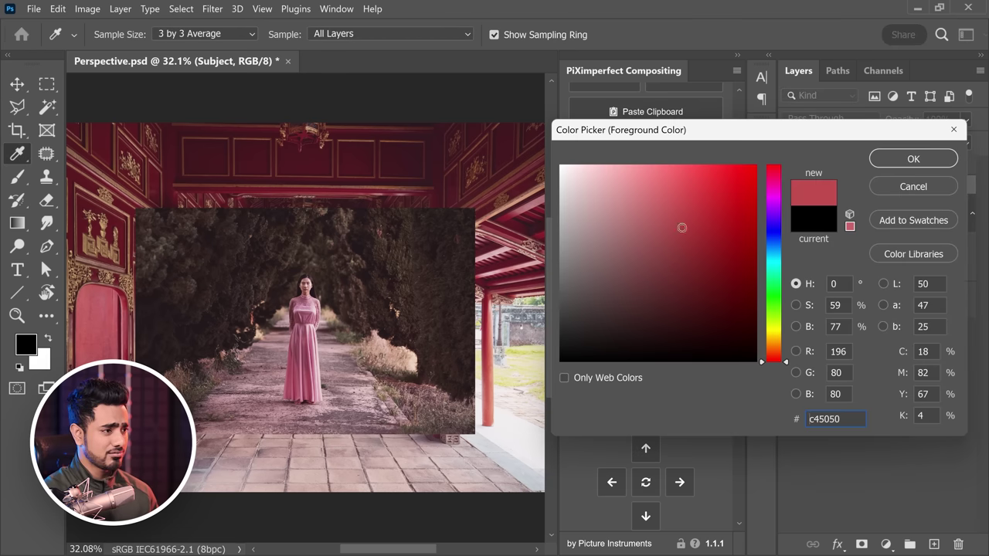
left_click(891, 160)
Set the color of the subject perspective lines to a bright green
left_click(663, 363)
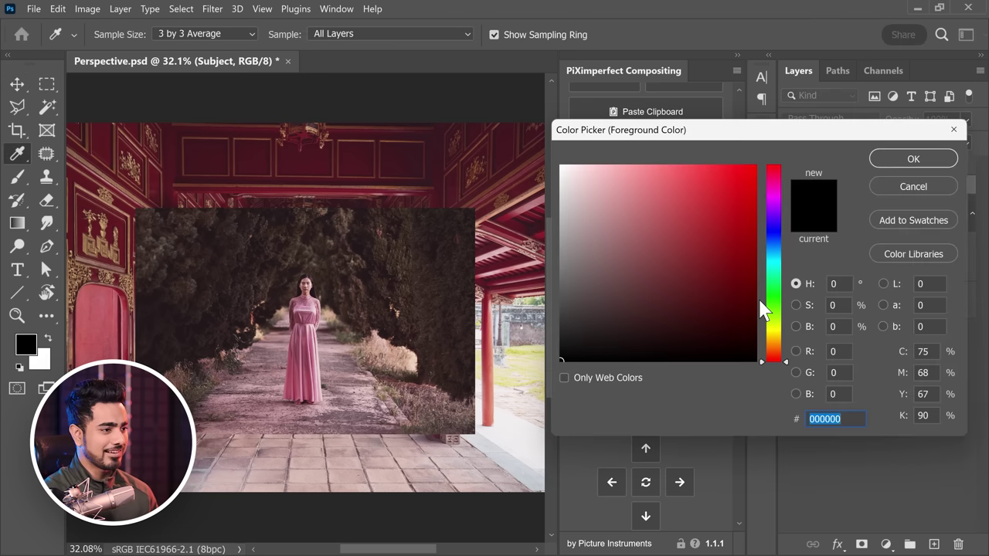
left_click(772, 298)
left_click(723, 212)
left_click(900, 159)
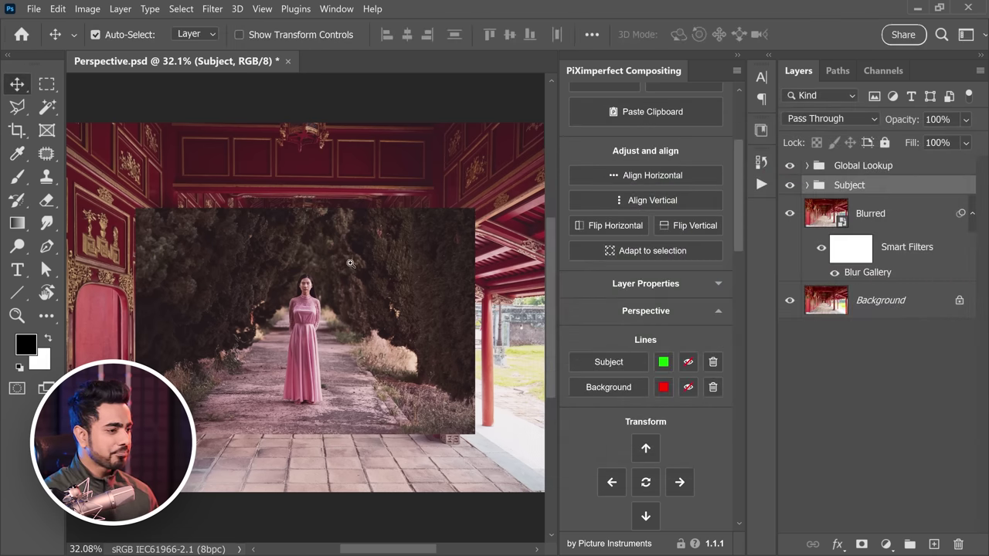
Draw two crossing green subject perspective lines along the path edges of the tree-lined photo, meeting near the woman's head
left_click(608, 361)
left_click_drag(225, 378, 353, 249)
left_click_drag(400, 386, 285, 248)
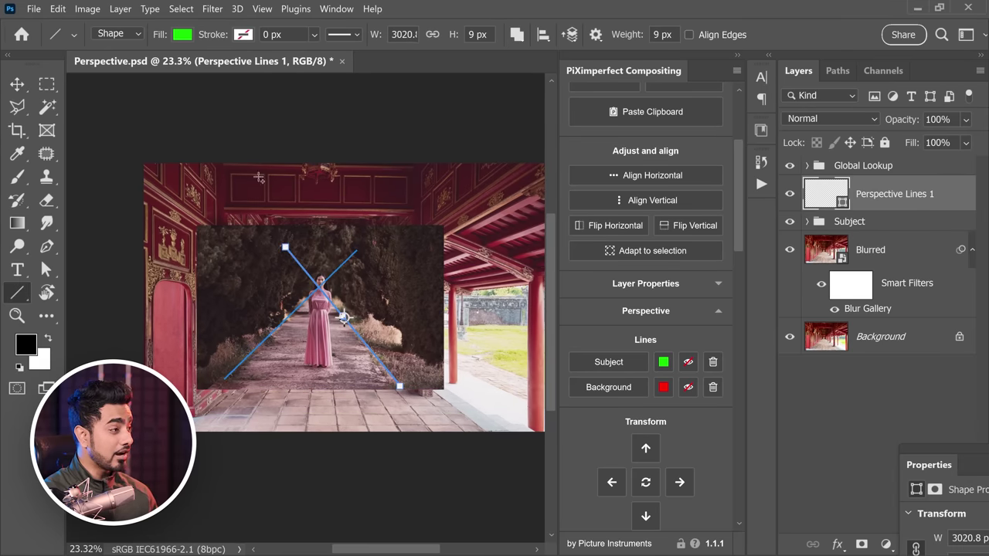
scroll(312, 280, "up", 10)
scroll(340, 286, "down", 8)
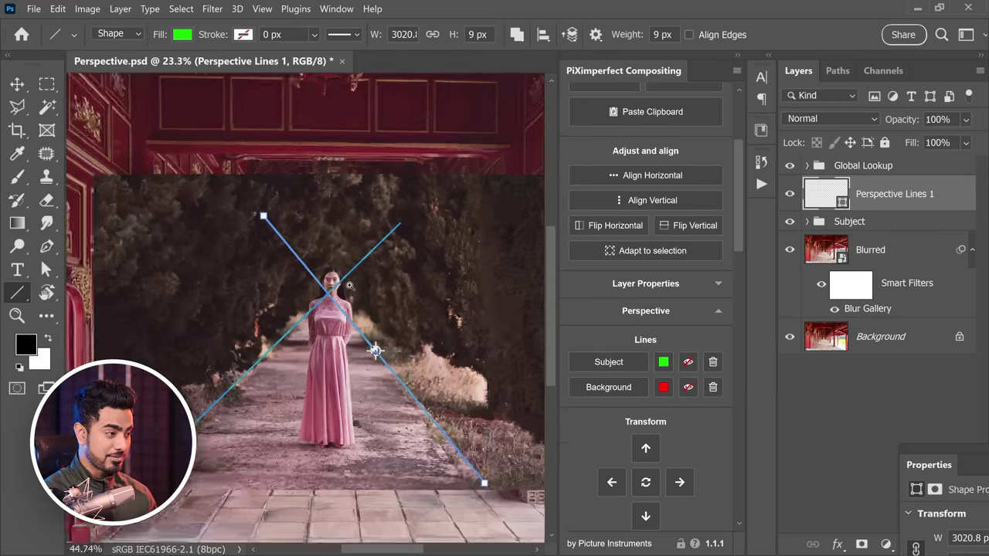
left_click_drag(375, 275, 352, 270)
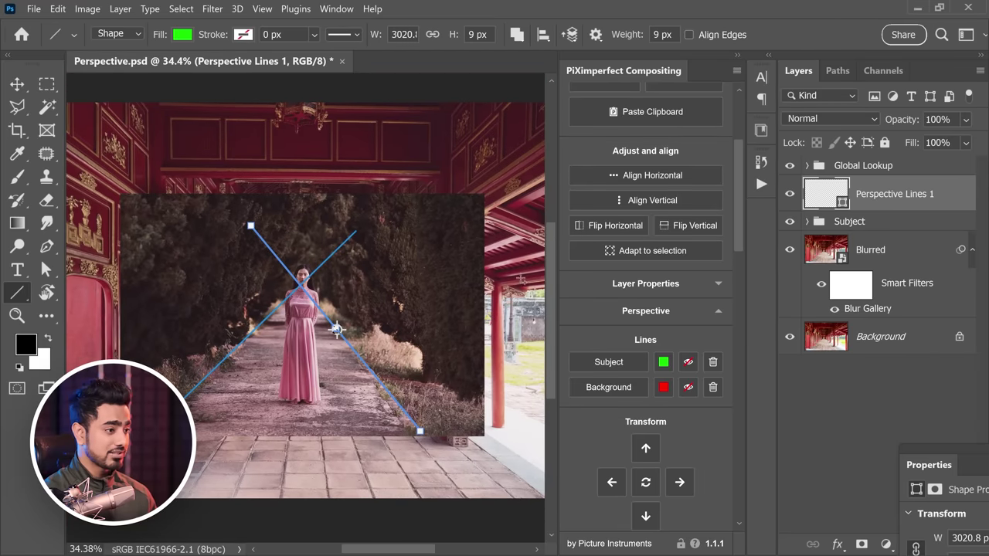
Hide the Subject group and draw two crossing red background perspective lines along the corridor, about 3766 px and 4792 px wide
left_click(639, 388)
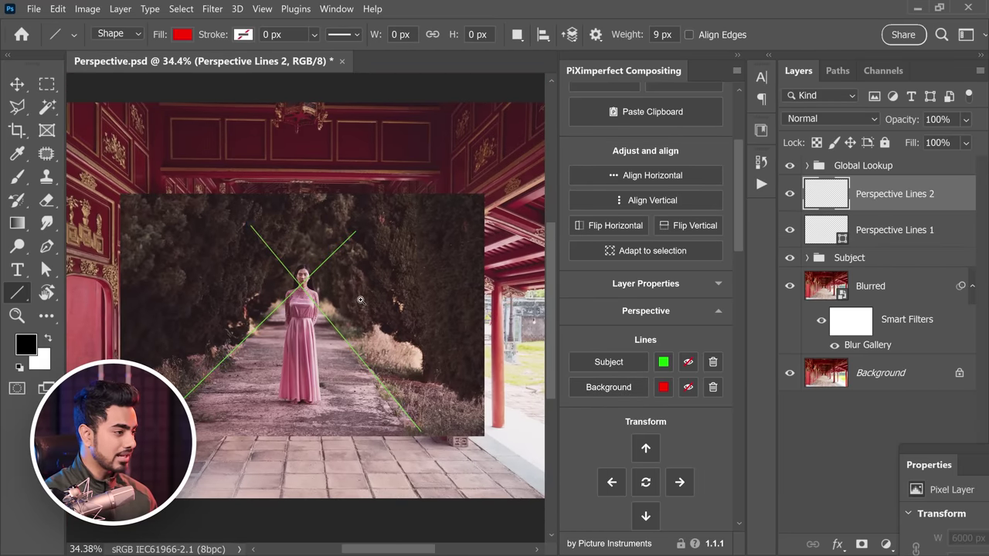
scroll(360, 299, "down", 3)
left_click(789, 258)
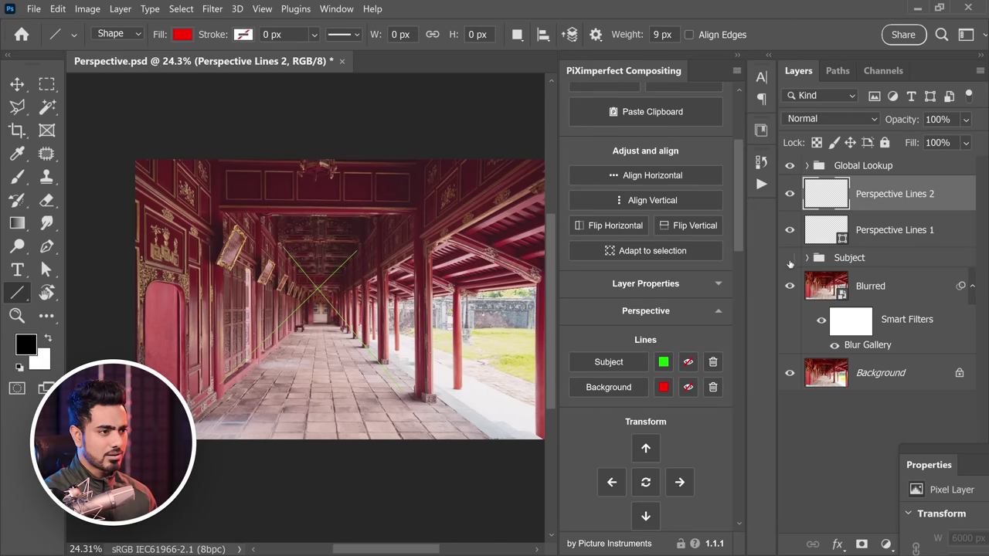
left_click_drag(216, 397, 398, 247)
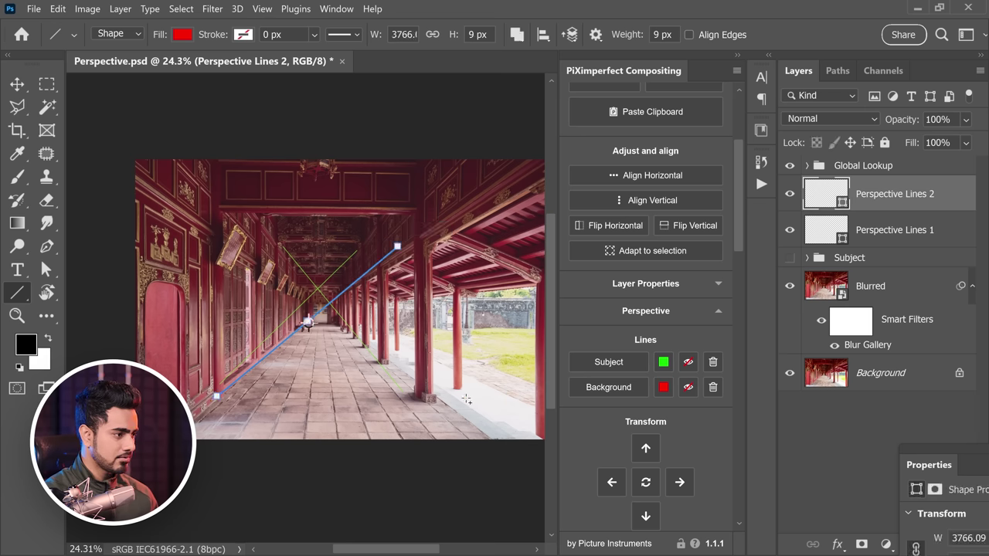
left_click_drag(456, 411, 218, 229)
scroll(349, 289, "up", 3)
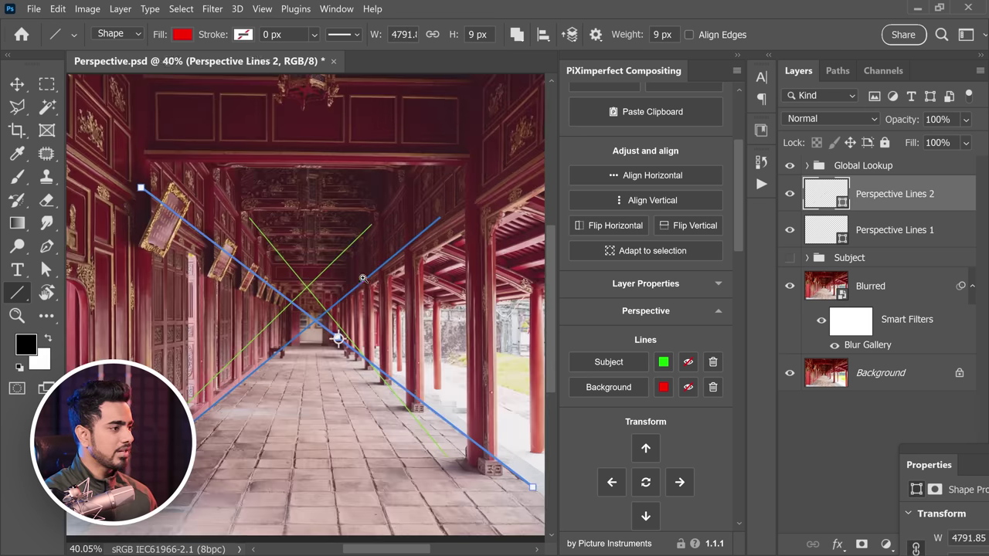
scroll(386, 274, "down", 1)
Show the Subject group and move it with Perspective Lines 1 so the green crossing meets the red one, about X 4104, Y 2032 px
left_click(902, 232)
left_click(790, 258)
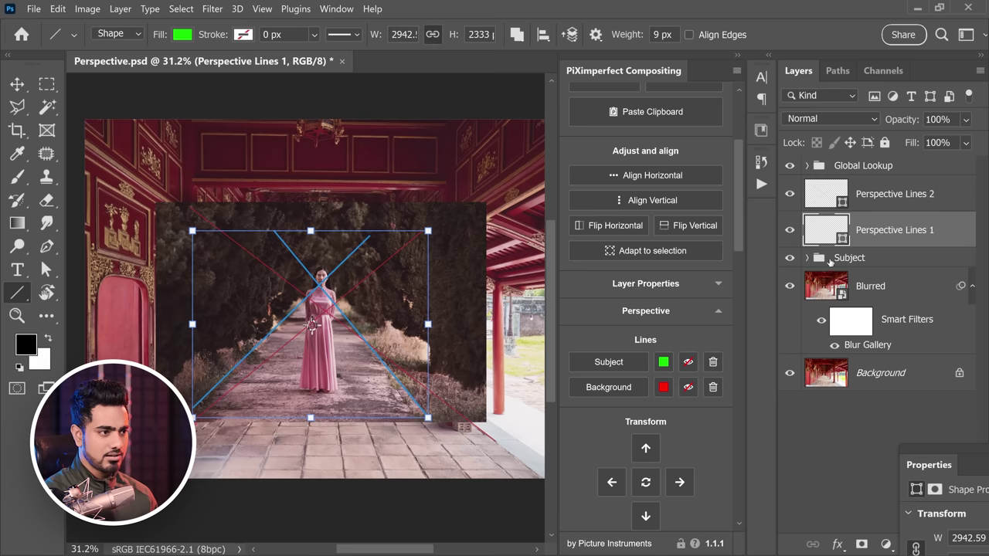
left_click(855, 262, "shift")
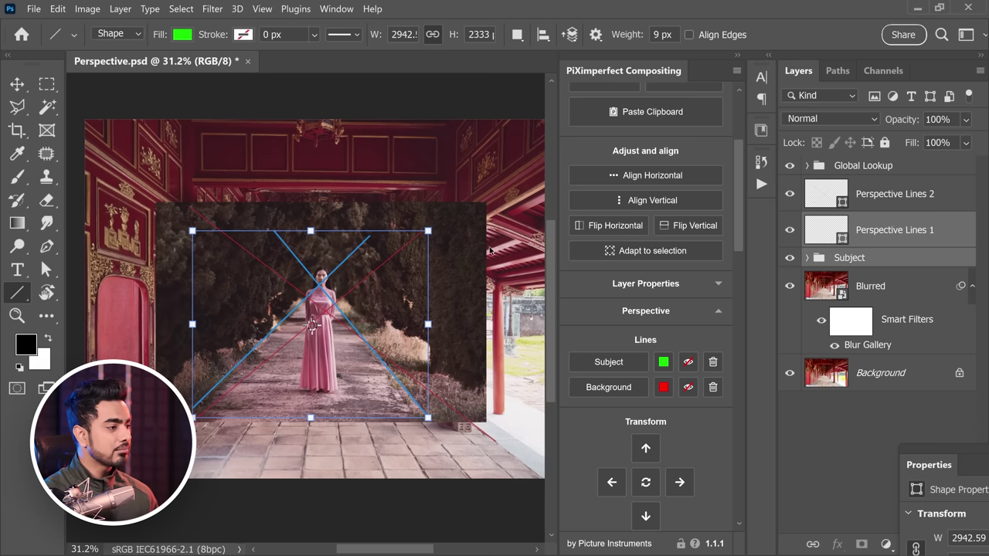
key("ctrl+t")
left_click_drag(429, 298, 450, 387)
scroll(385, 306, "up", 3)
scroll(385, 306, "up", 3)
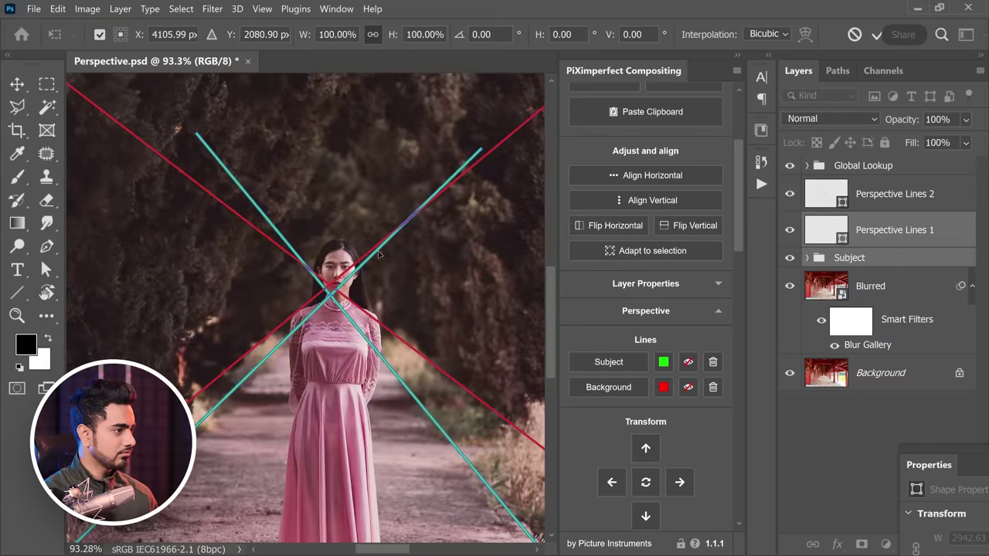
mouse_move(419, 287)
left_mouse_down()
mouse_move(422, 257)
mouse_move(421, 276)
left_mouse_up()
key("Return")
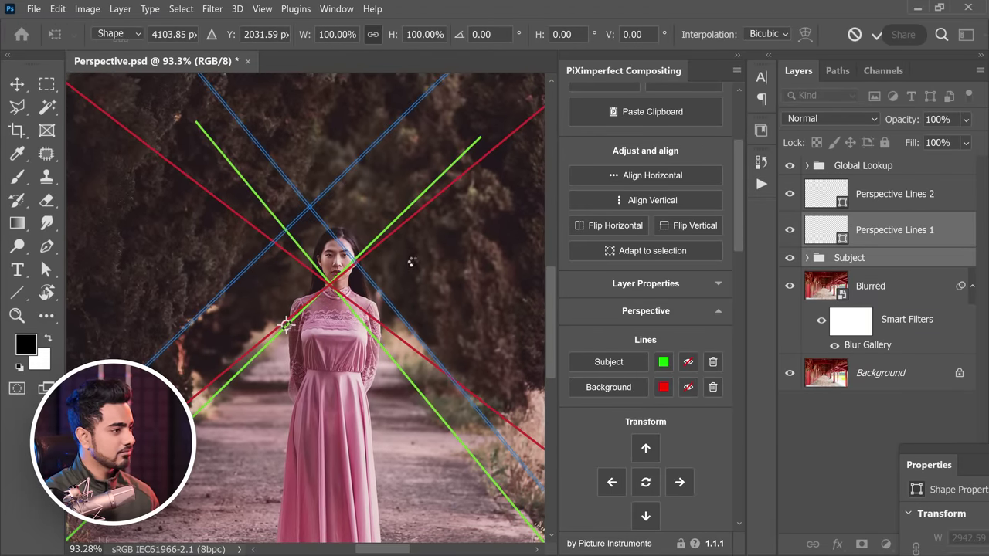
Re-enable the layer mask on the Subject layer inside the Subject group and delete all subject and background perspective lines
scroll(348, 261, "down", 5)
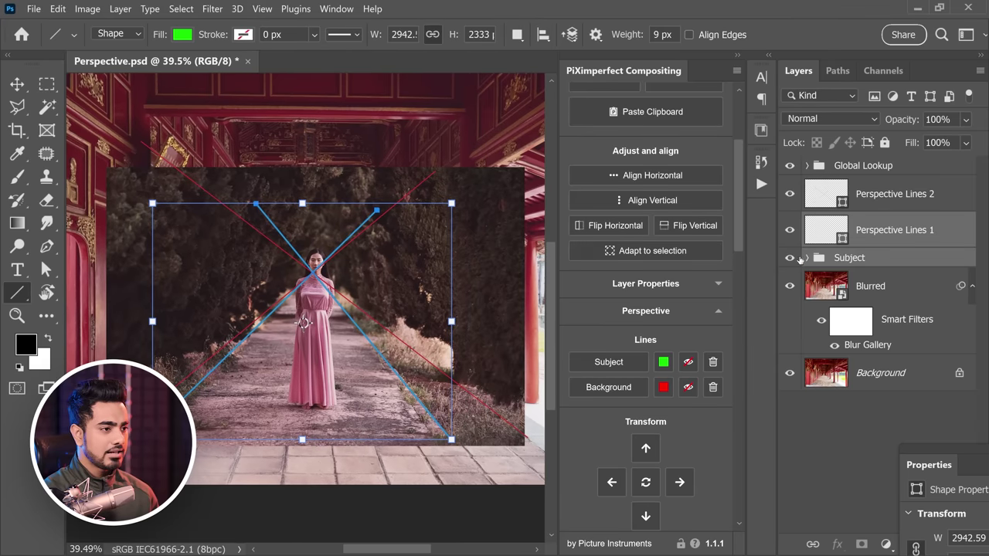
left_click(808, 258)
scroll(966, 309, "down", 3)
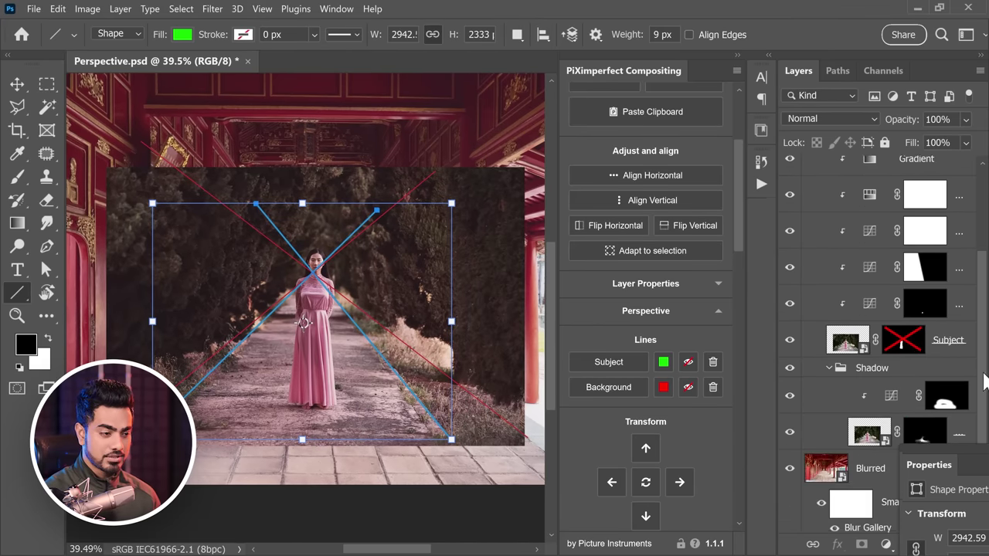
left_click(897, 349, "shift")
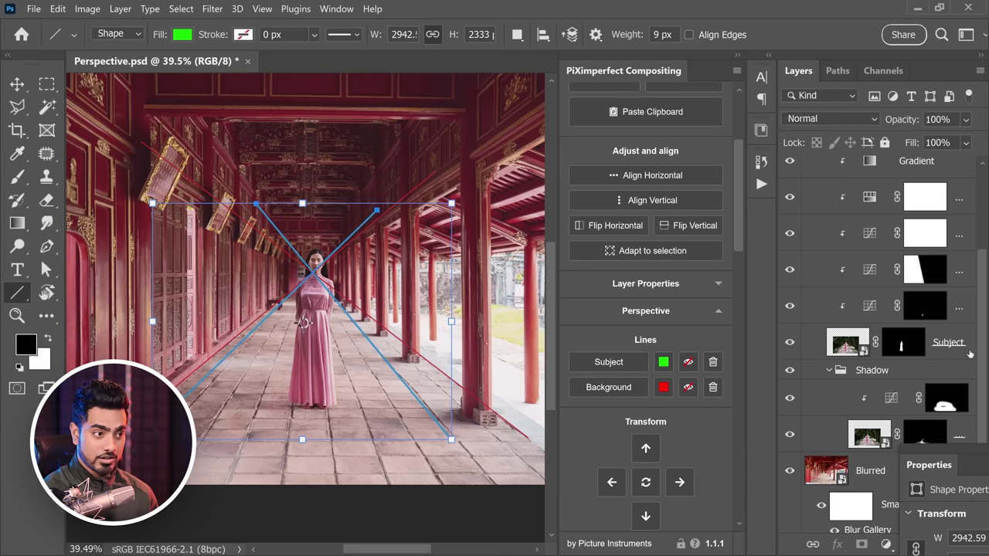
scroll(808, 245, "up", 3)
left_click(808, 258)
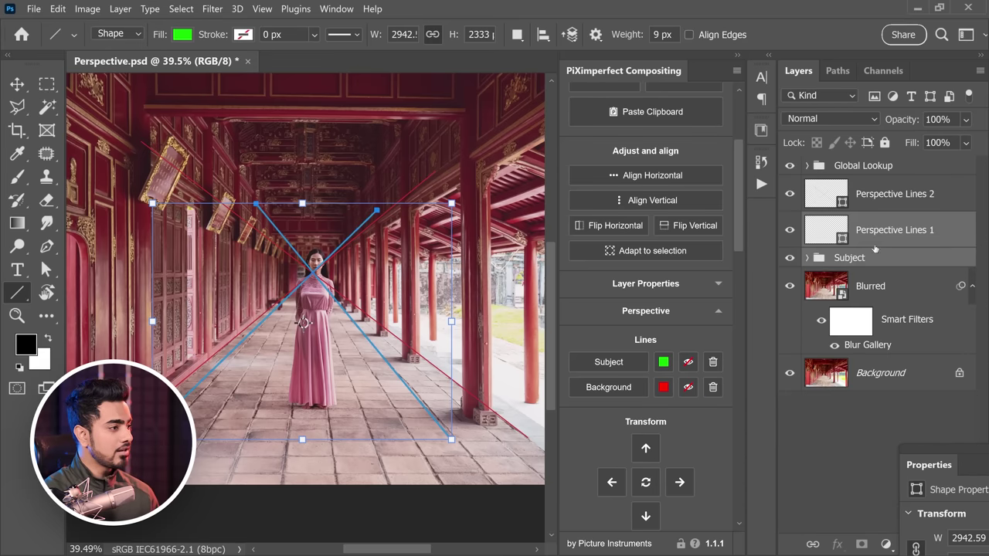
left_click(707, 367)
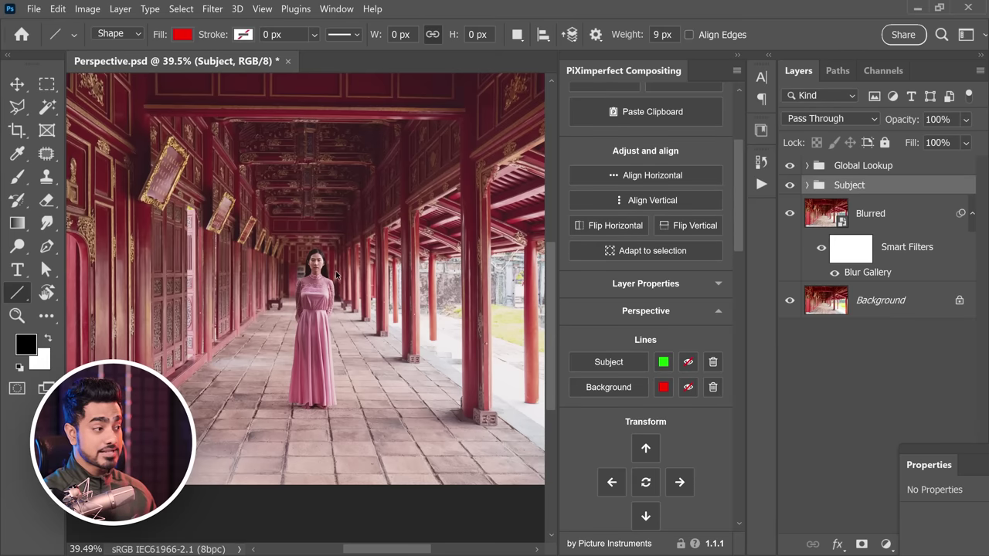
Scale the Subject group to about 94.64% with the transform reference point placed at the woman's feet
key("ctrl+t")
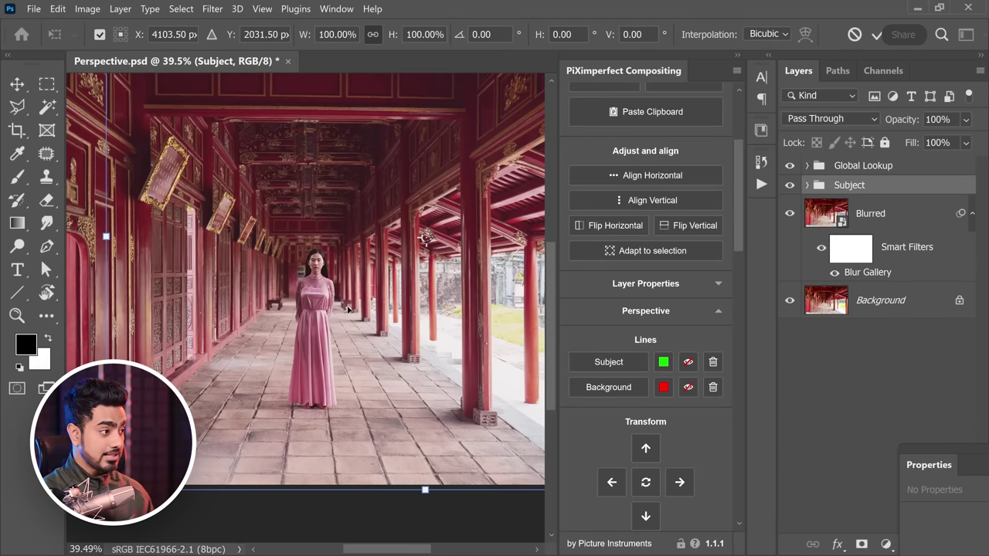
left_click(314, 411, "alt")
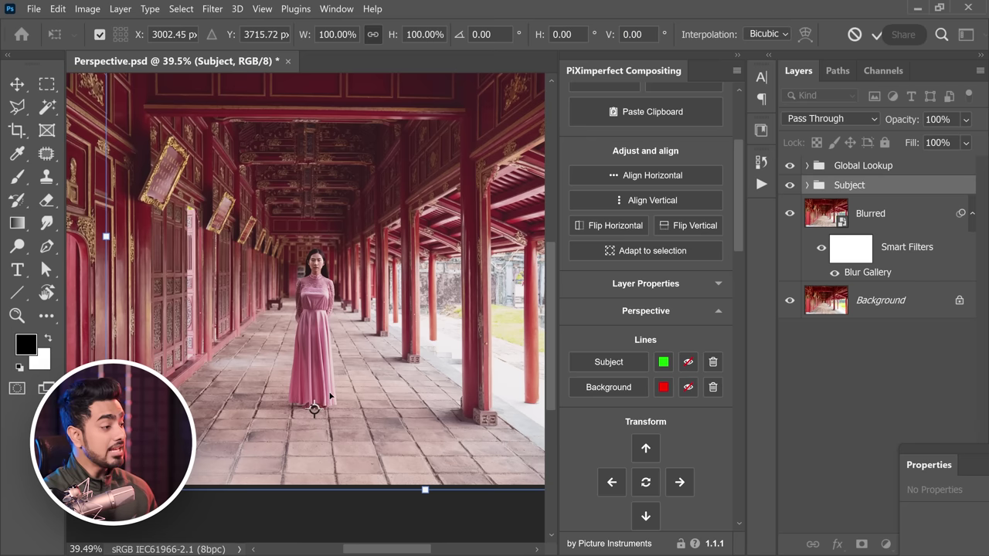
scroll(330, 388, "down", 3)
scroll(349, 304, "down", 1)
mouse_move(496, 176)
left_mouse_down()
mouse_move(467, 195)
mouse_move(483, 189)
left_mouse_up()
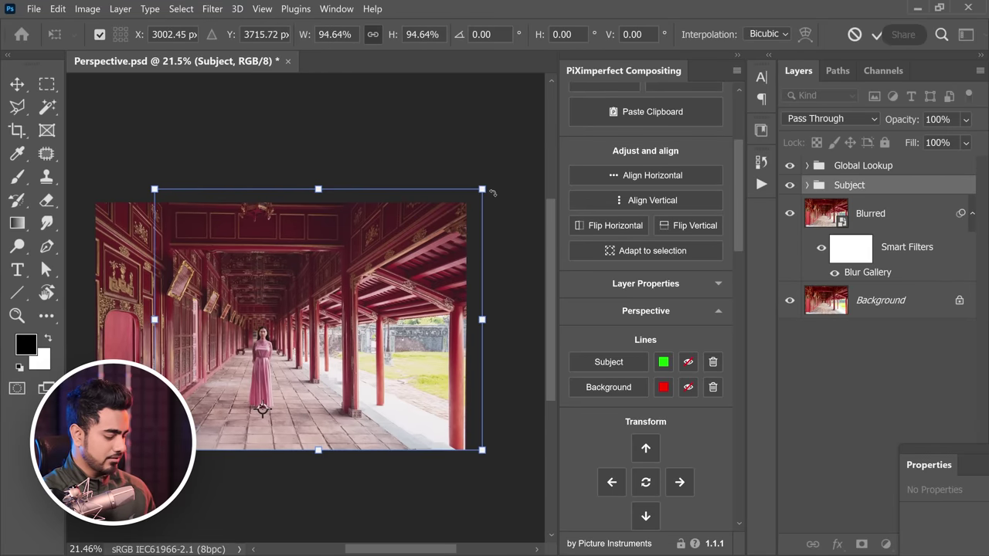
key("Return")
key("u")
key("ctrl+0")
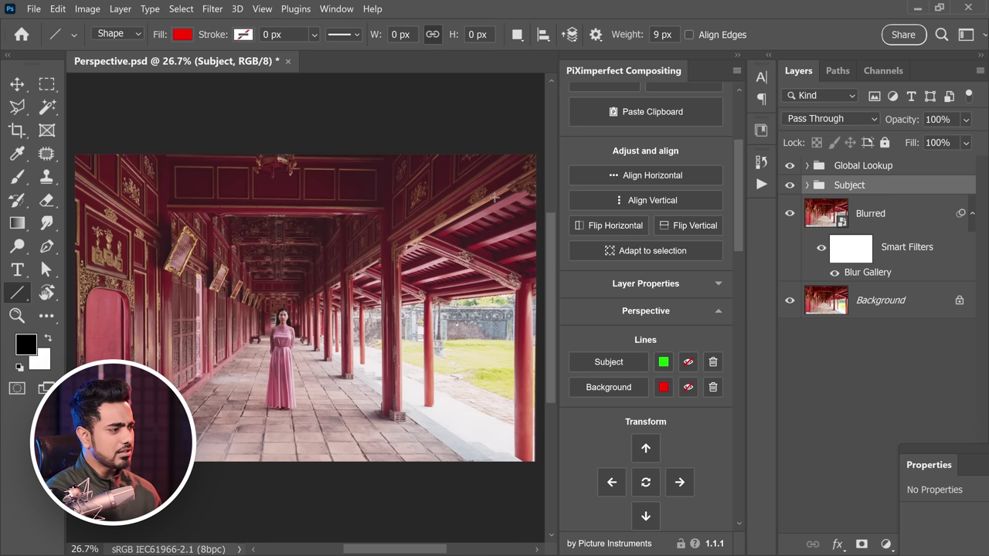
left_click_drag(331, 225, 379, 241)
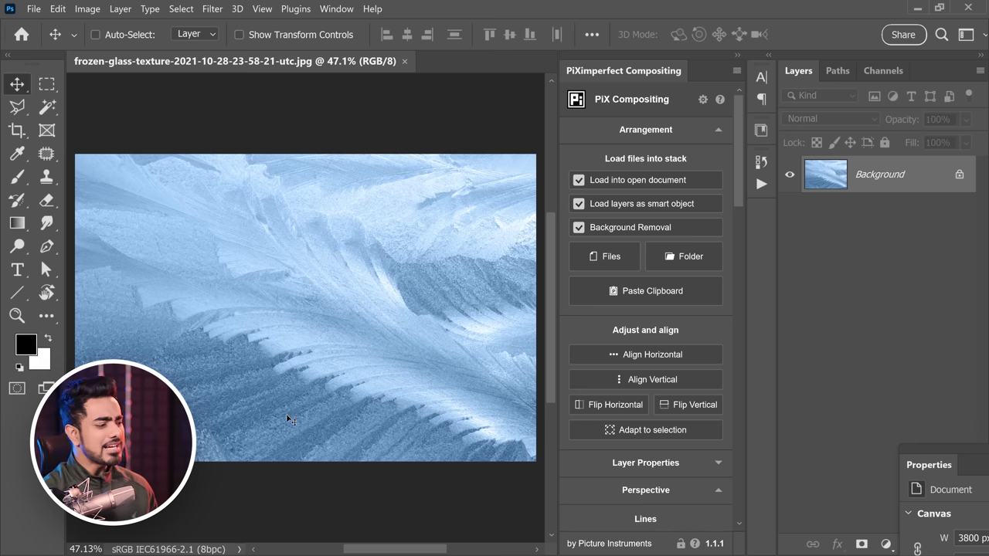
Place AdobeStock_279462525.jpeg from the Example 6 folder into the frozen-glass texture document
left_click(243, 545)
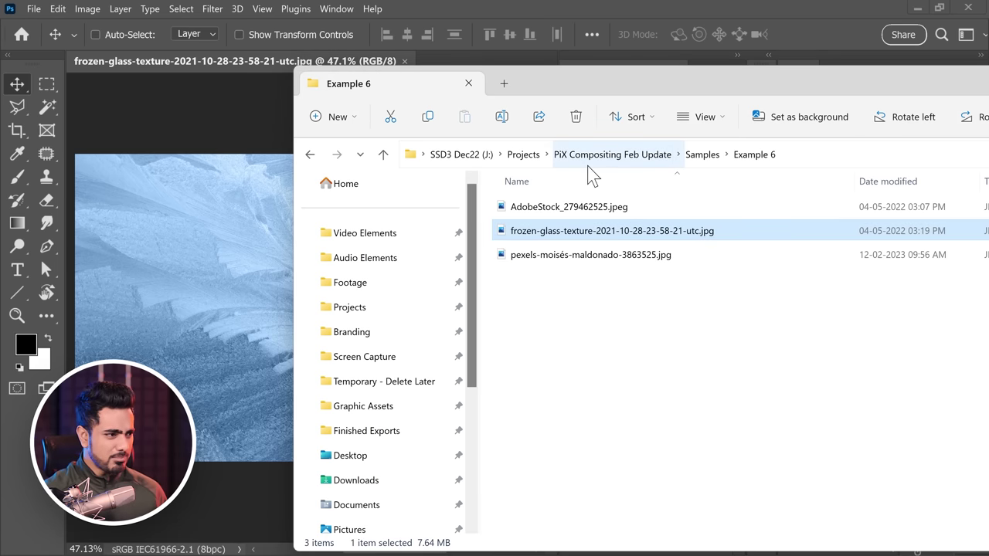
scroll(720, 326, "up", 3, "ctrl")
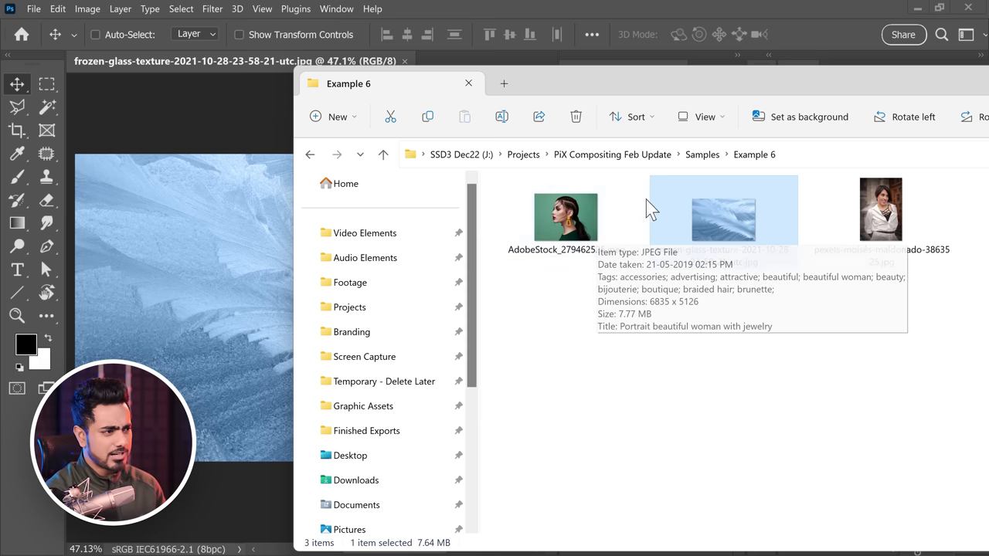
left_click_drag(638, 97, 730, 97)
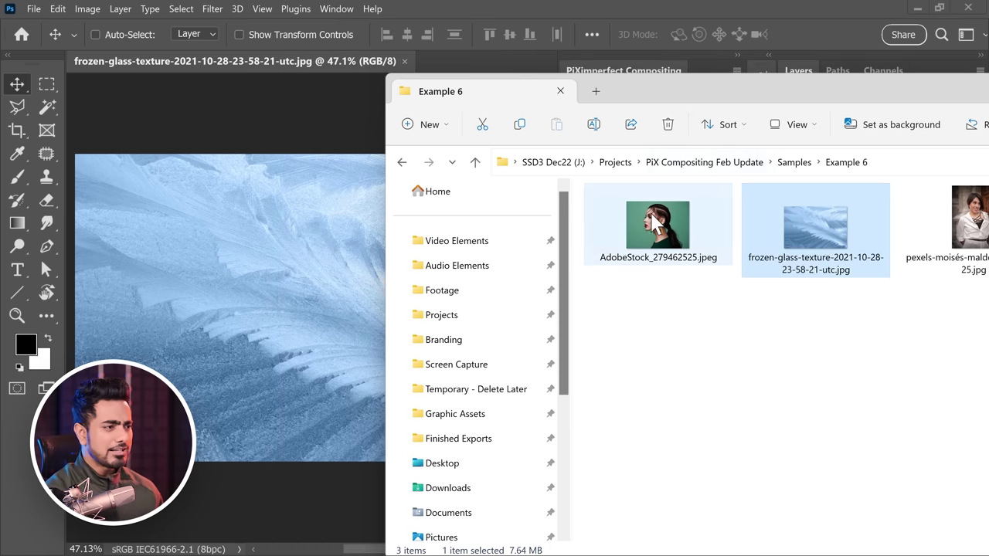
left_click_drag(657, 223, 294, 337)
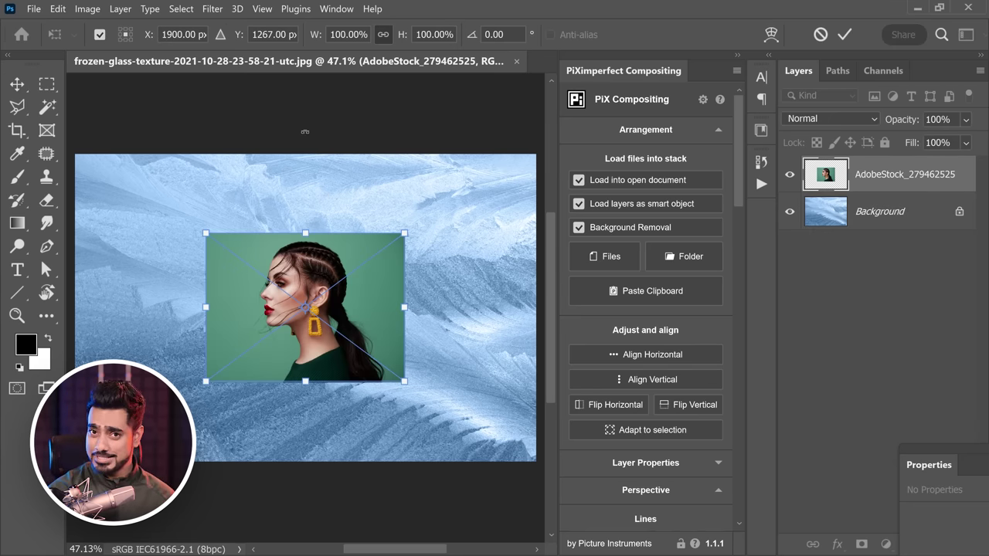
key("Return")
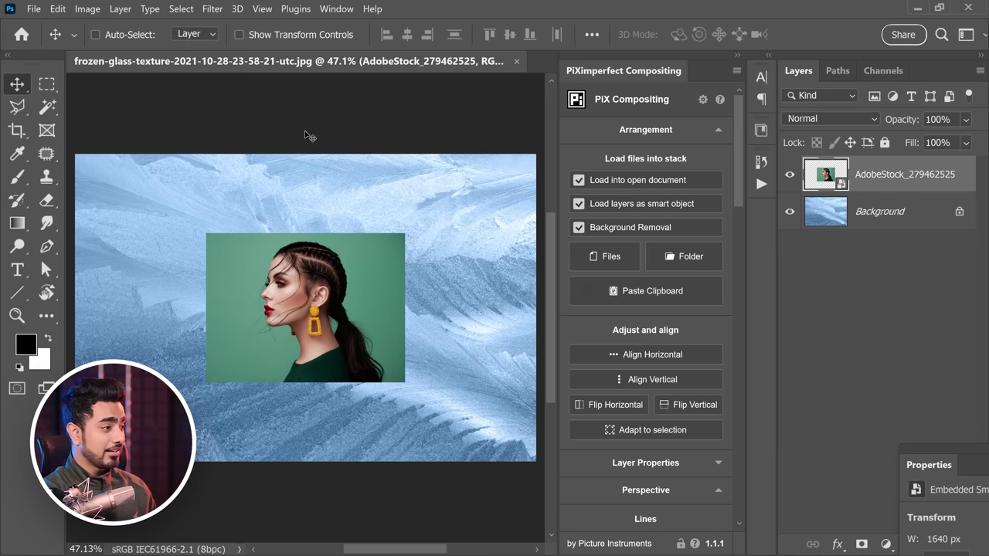
Try fitting the portrait layer to the full canvas with Adapt to selection, and undo it
left_click(668, 430)
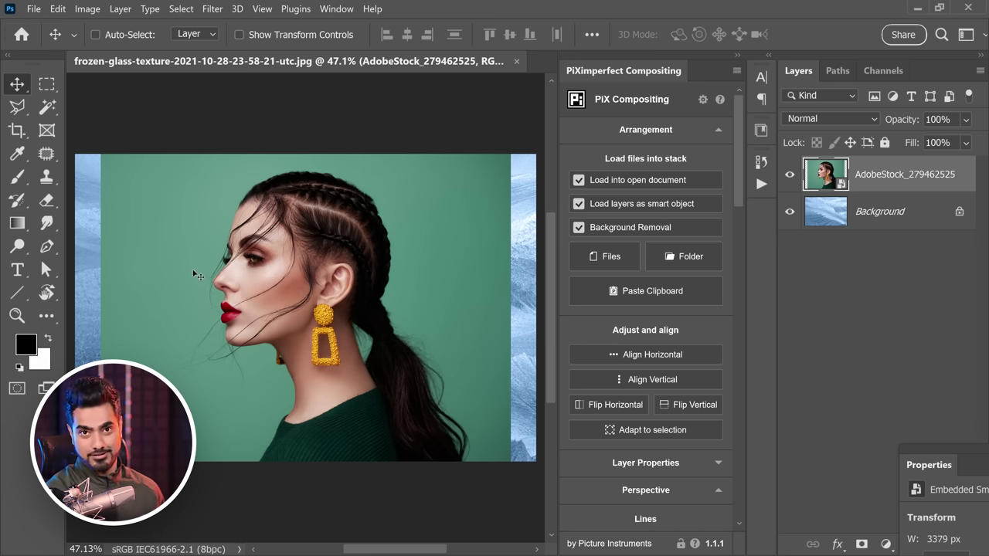
key("ctrl+z")
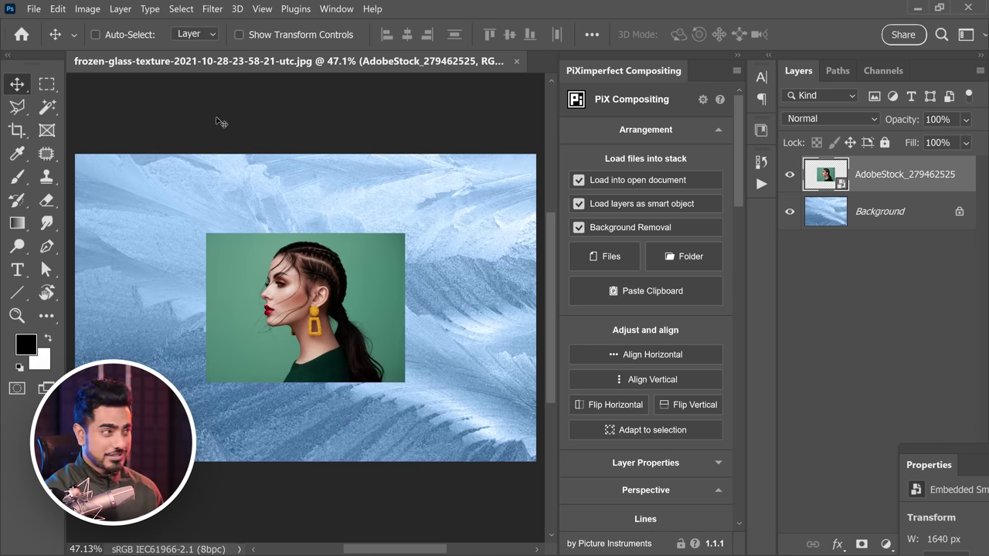
Fit the portrait layer into a wide rectangular selection across the upper canvas and into a tall, narrow one, using Adapt to selection
left_click(48, 86)
left_click_drag(146, 186, 459, 300)
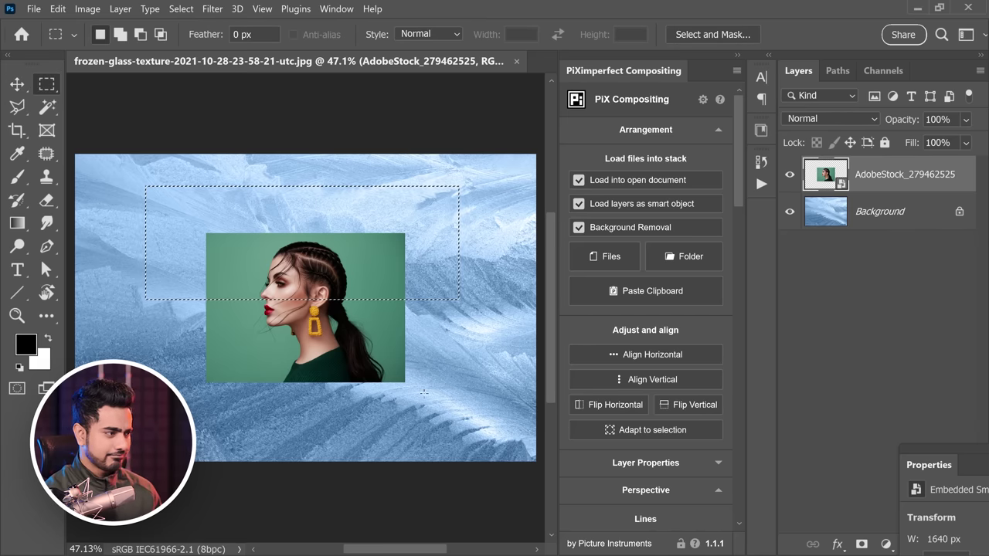
left_click(655, 435)
left_click_drag(215, 237, 240, 461)
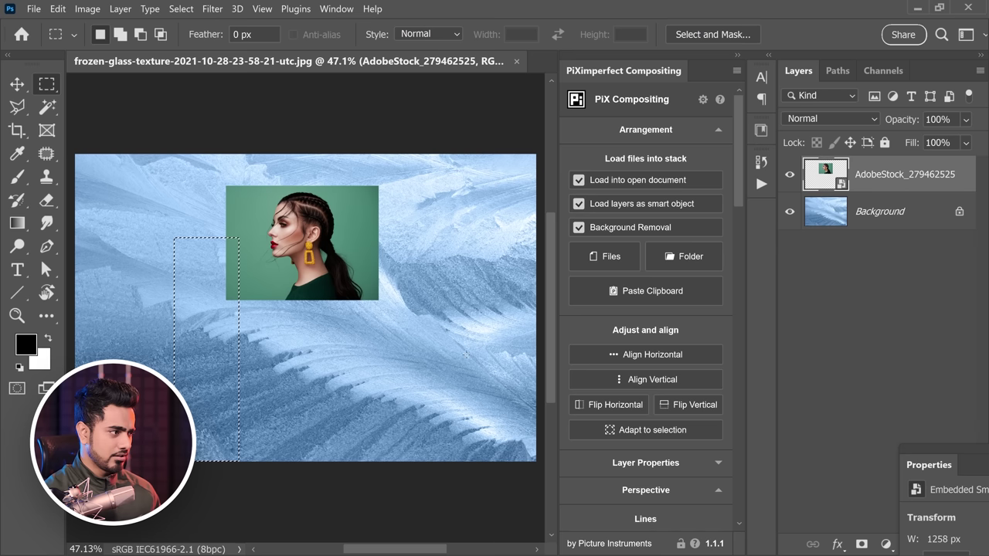
left_click(664, 430)
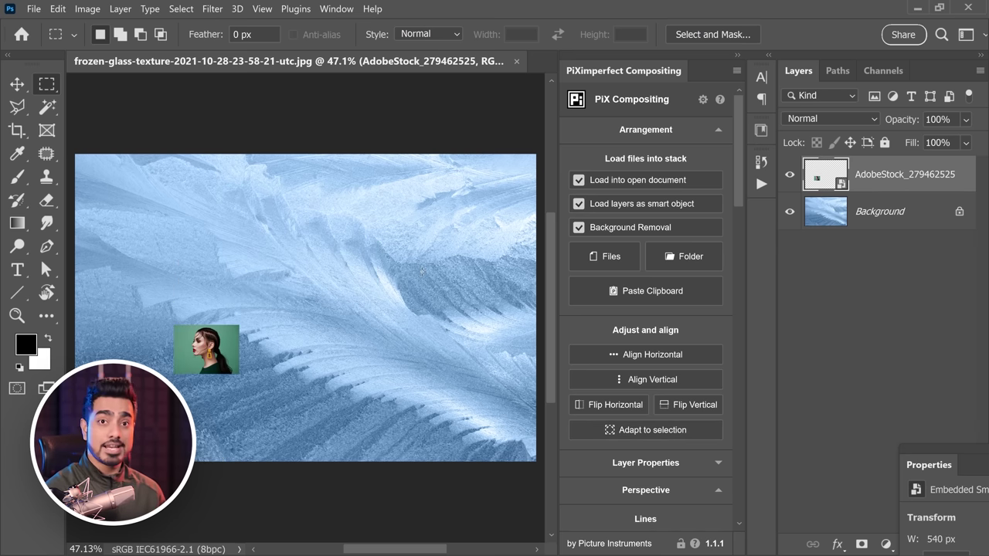
Enlarge the portrait layer to the full canvas height using Adapt to selection with nothing selected
left_click(683, 436)
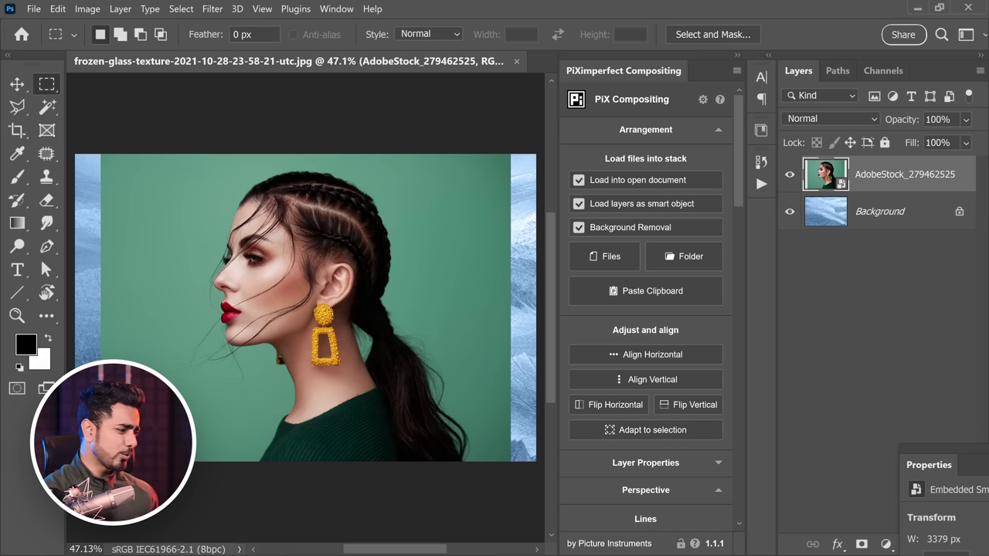
Try placing the Pexels photo of the woman in the white shirt from Example 6 into the frozen-glass document
left_click(242, 538)
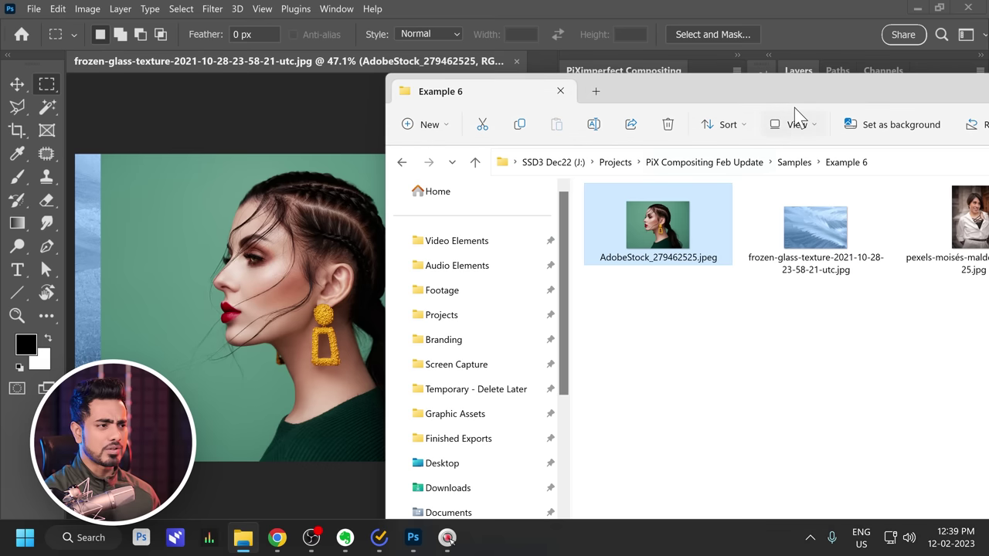
left_click(881, 229)
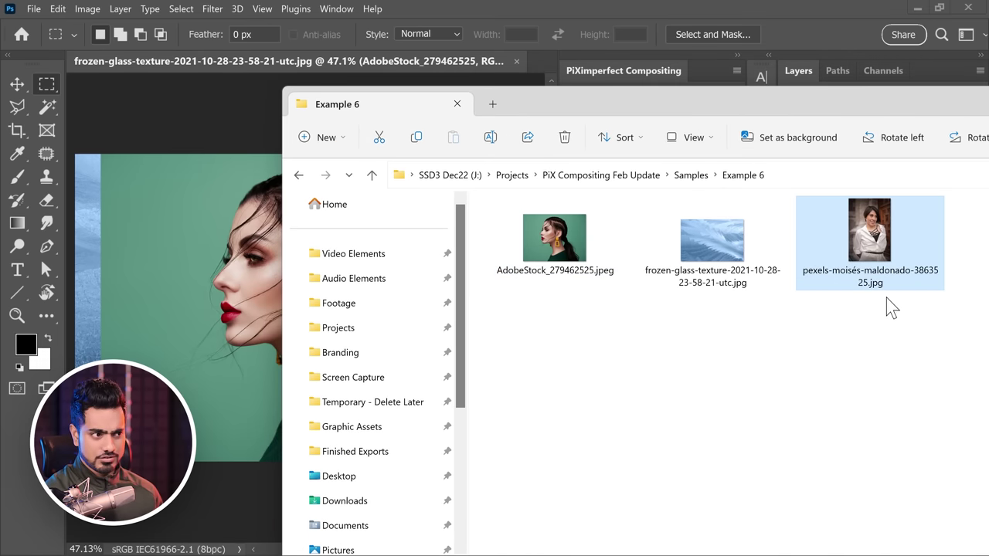
left_click_drag(903, 256, 255, 288)
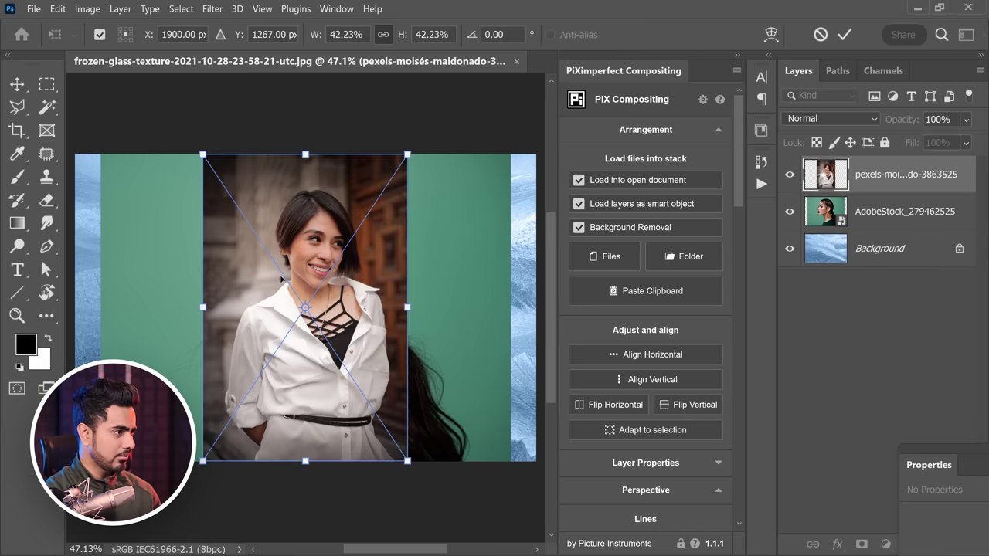
key("Return")
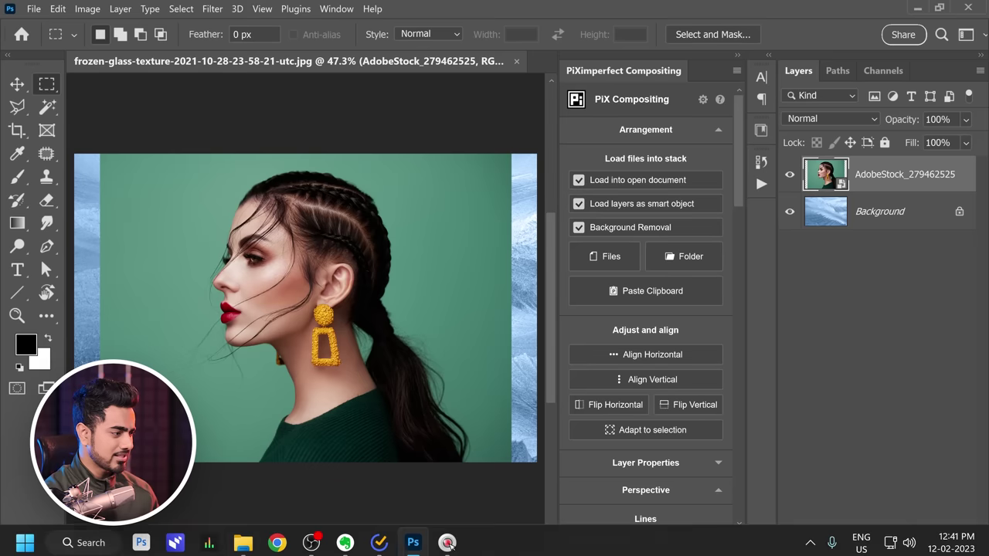
Open the white-shirt portrait from Example 6 as a separate document and duplicate its Background layer
left_click(242, 537)
left_click_drag(870, 232, 540, 64)
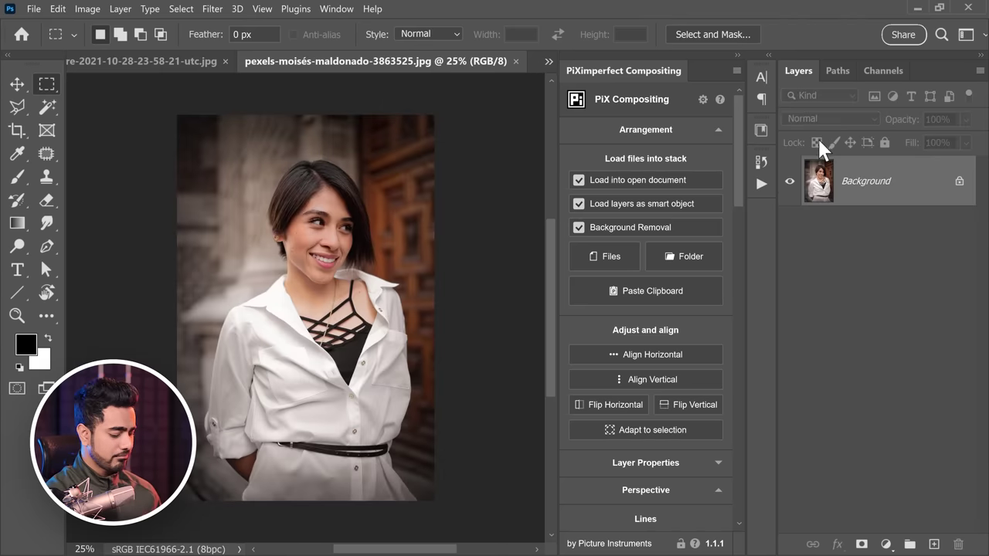
key("ctrl+j")
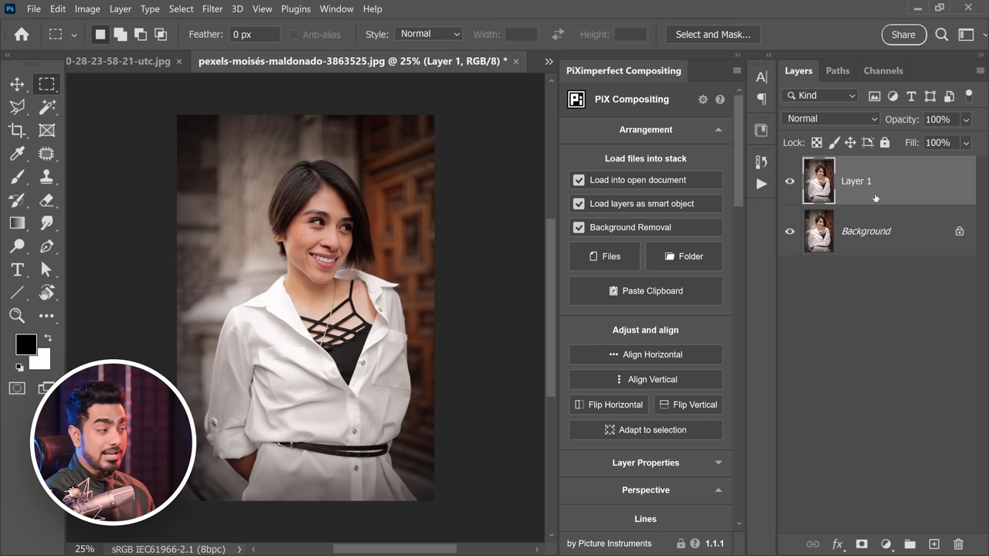
Bring the duplicated white-shirt portrait layer into the frozen-glass document and fit it to the canvas with Adapt to selection
left_click_drag(194, 96, 232, 139)
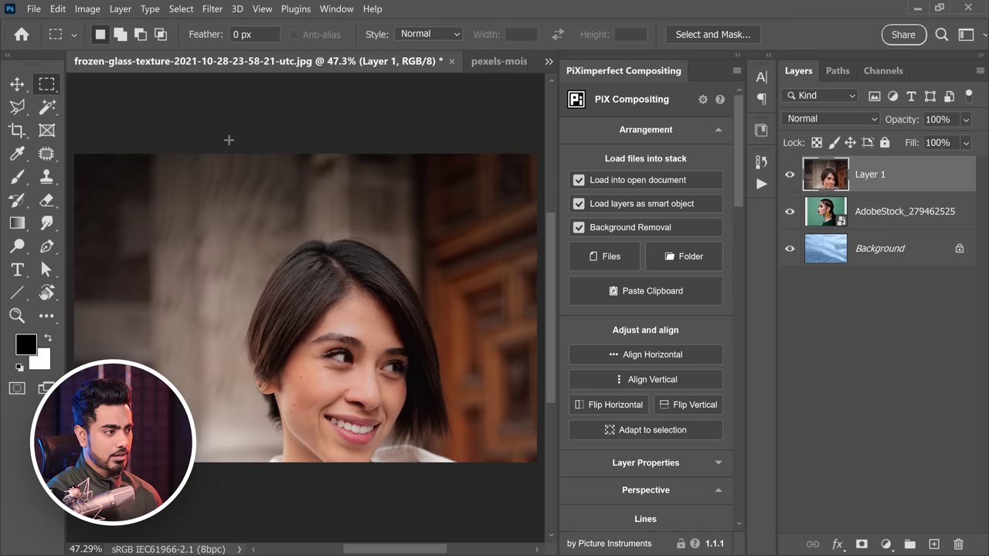
scroll(308, 163, "down", 3)
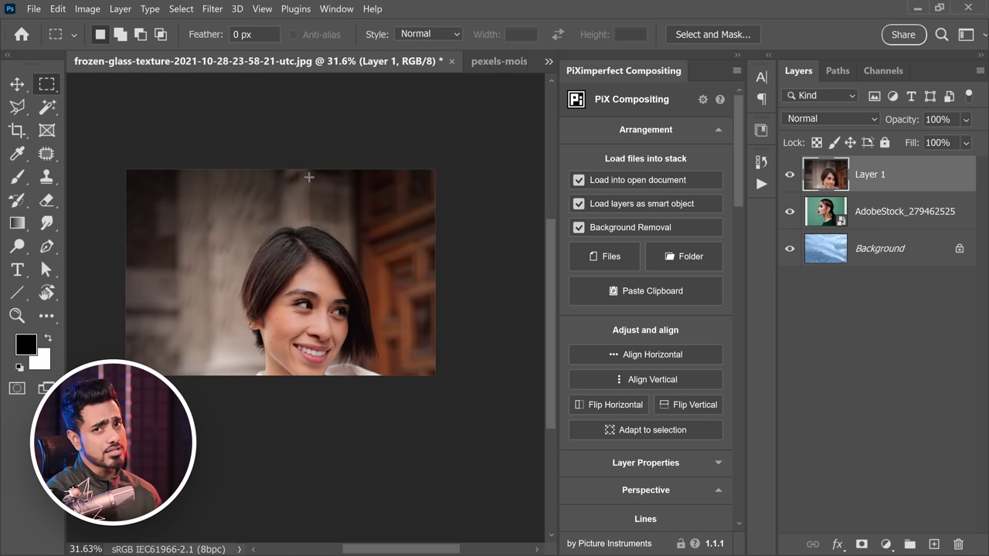
left_click(649, 437)
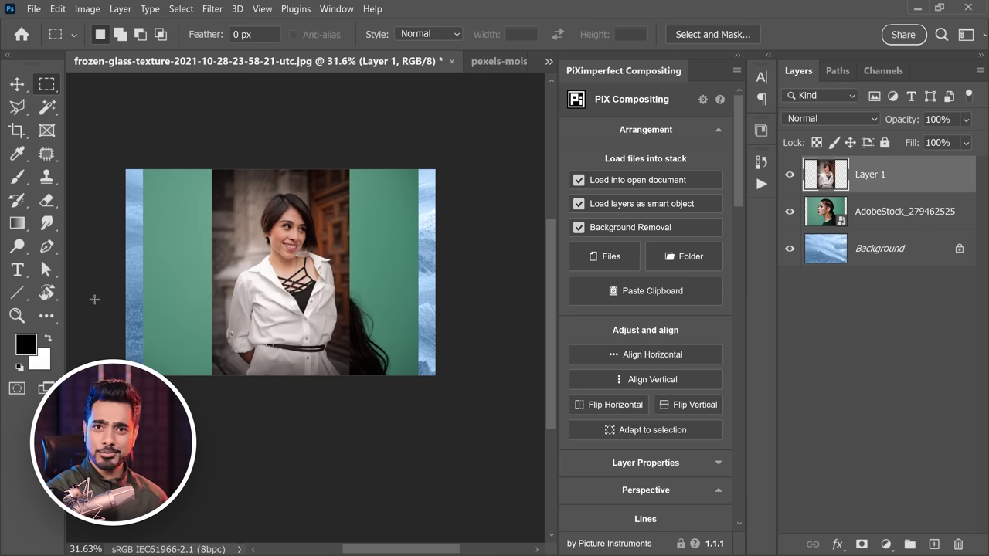
Hide Layer 1 and run Select Subject on the AdobeStock_279462525 layer
left_click(790, 174)
left_click(880, 216)
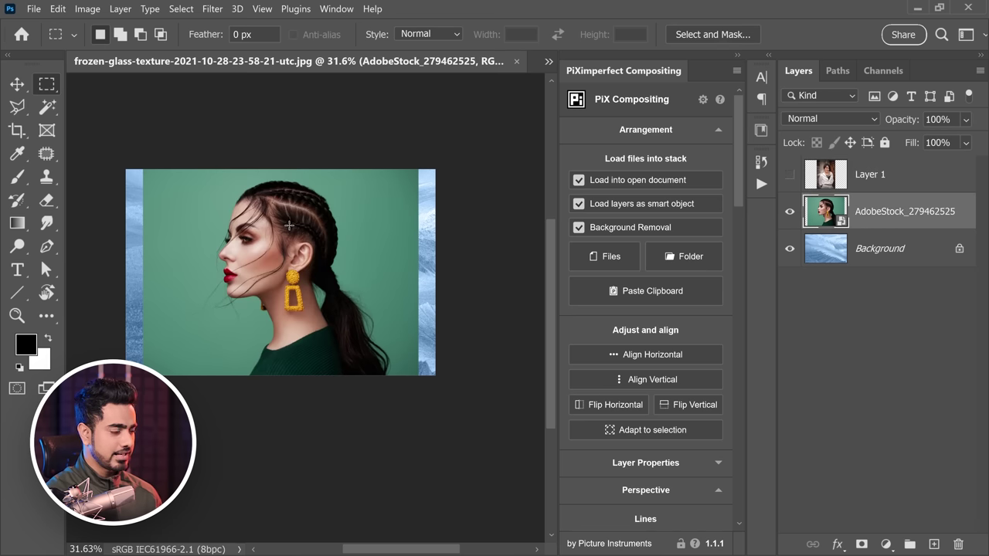
scroll(296, 220, "up", 1)
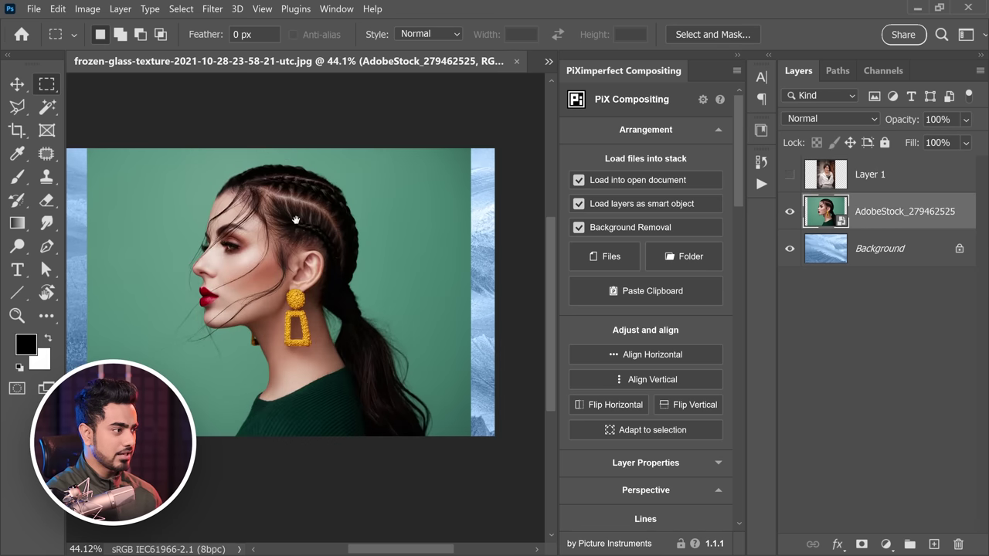
left_click(46, 108)
right_click(45, 120)
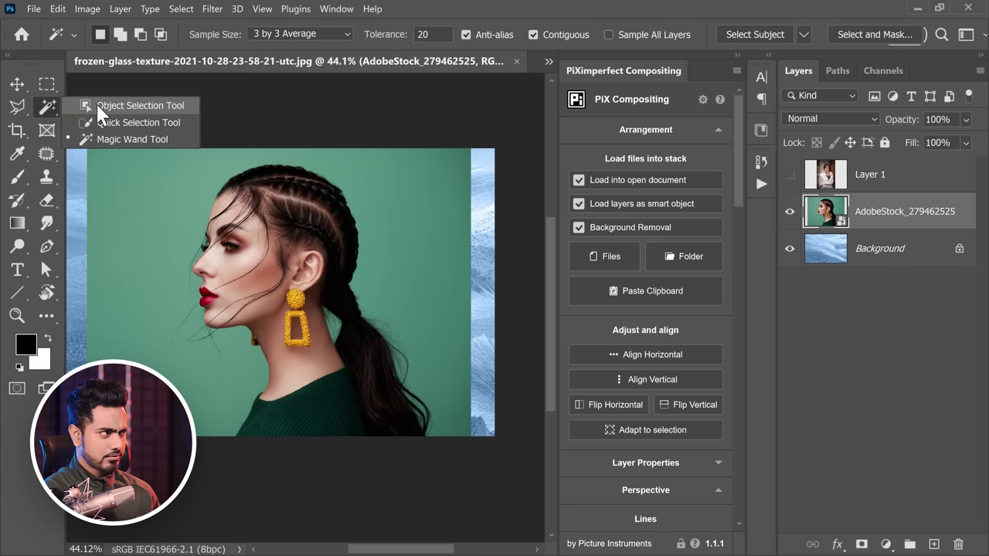
left_click(726, 34)
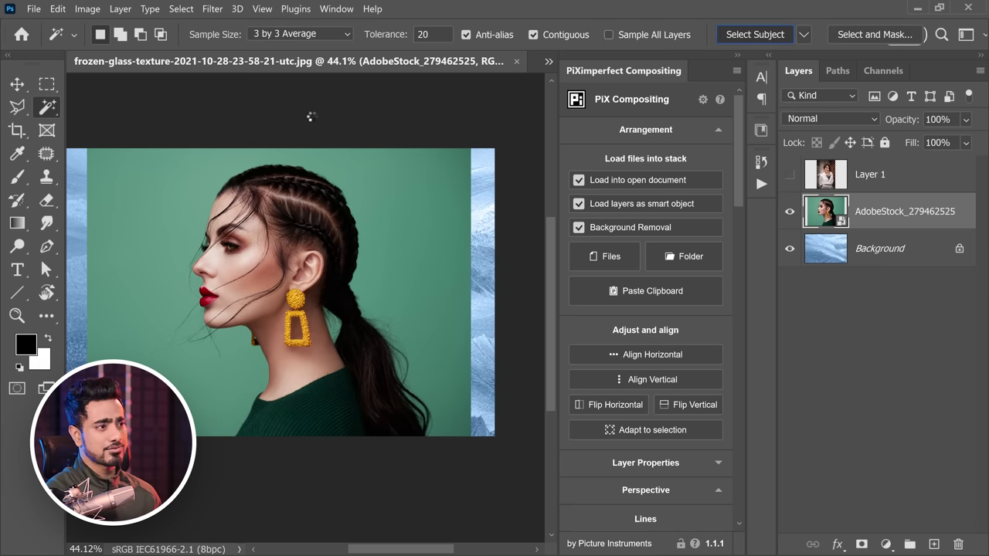